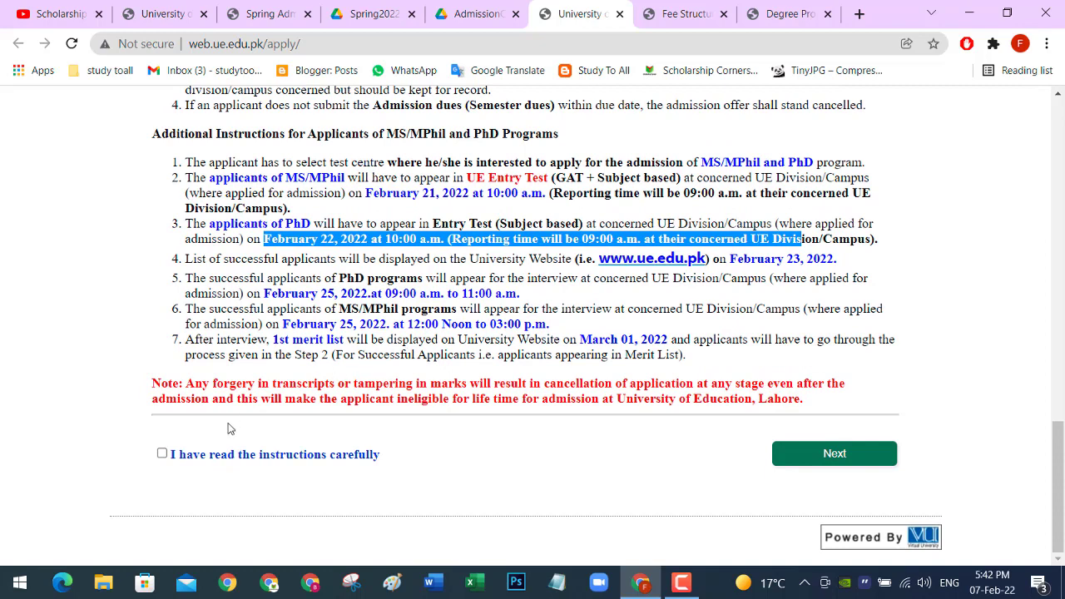
# Step: Tick 'I have read the instructions carefully' to confirm the admission instructions were read
pyautogui.click(163, 455)
# Step: Continue to the admission form and select the Division of Science and Technology campus
pyautogui.click(828, 459)
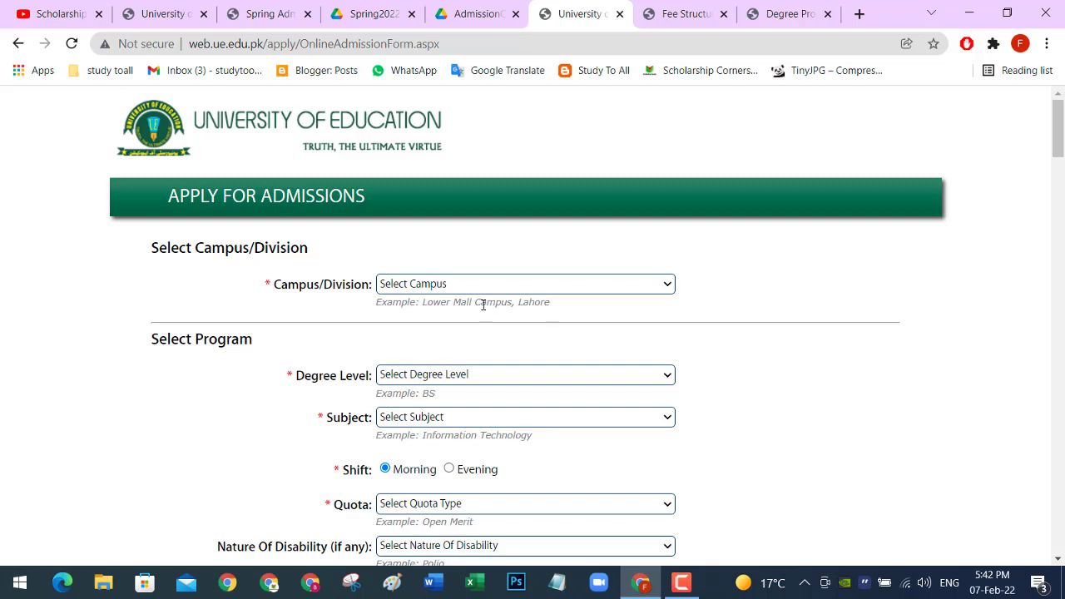
pyautogui.scroll(-1, 482, 305)
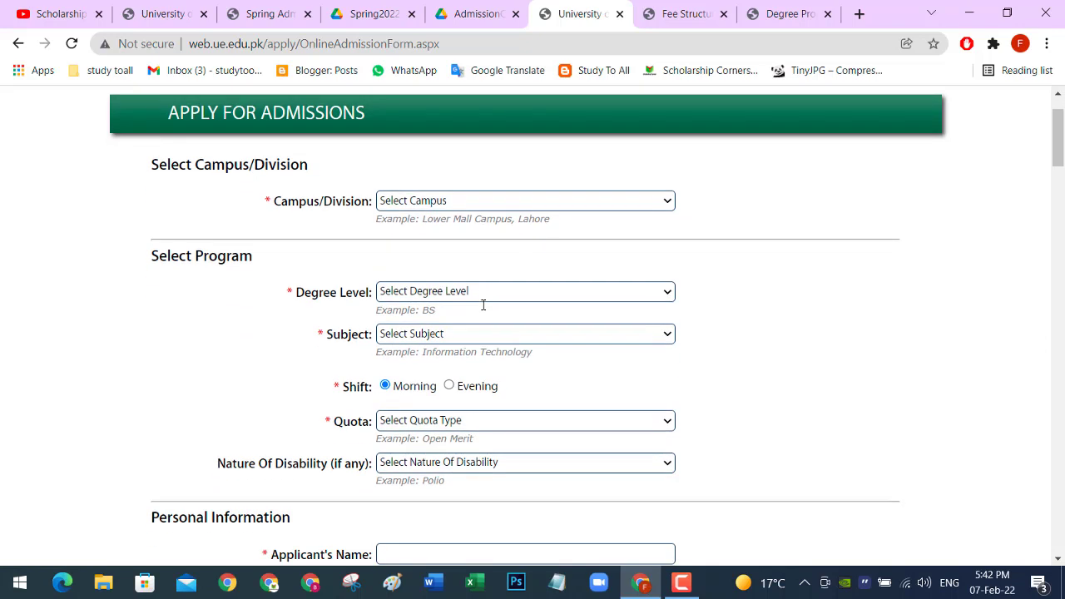
pyautogui.click(658, 206)
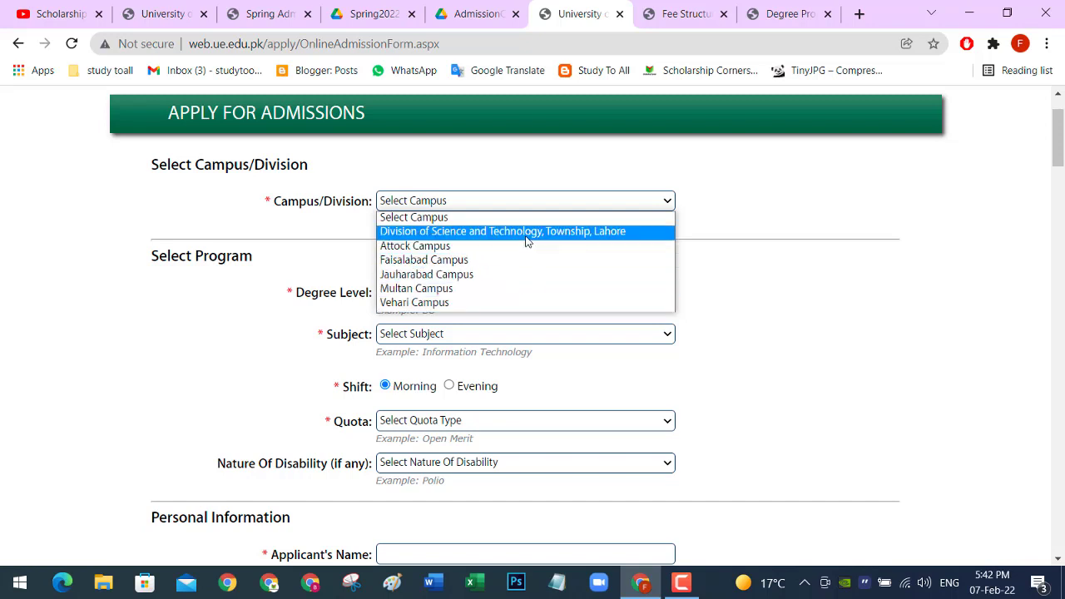
pyautogui.click(525, 232)
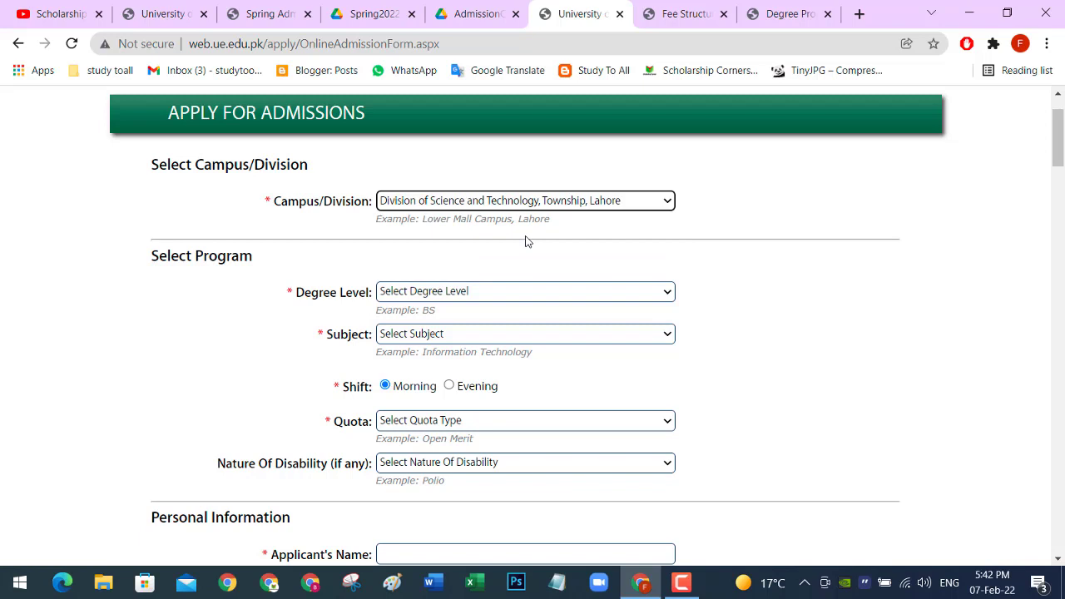
# Step: Set degree level to Masters and subject to MSc Physics
pyautogui.scroll(-1, 532, 250)
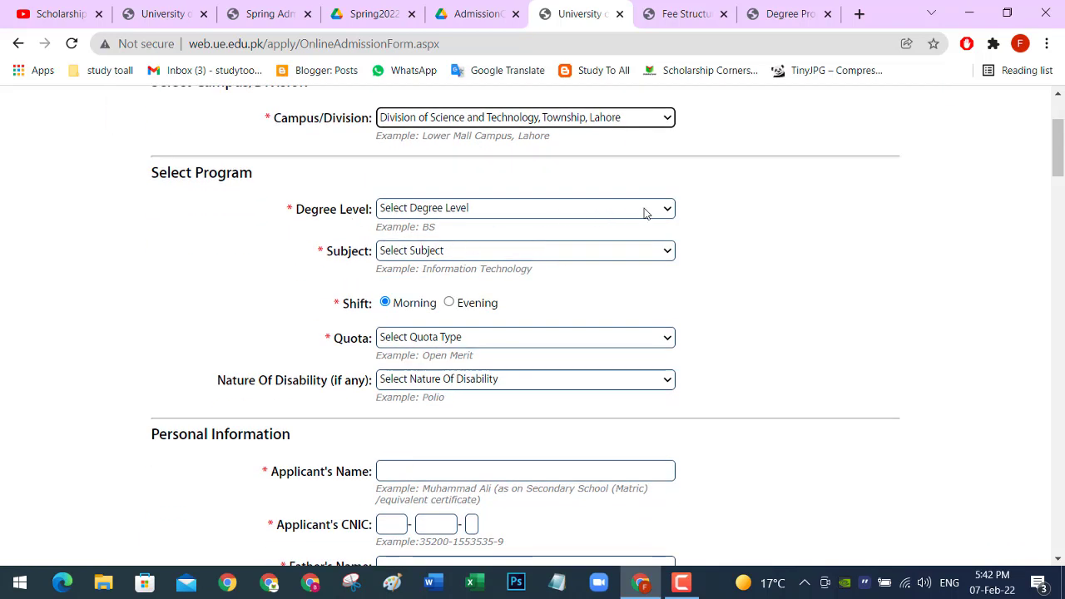
pyautogui.click(646, 210)
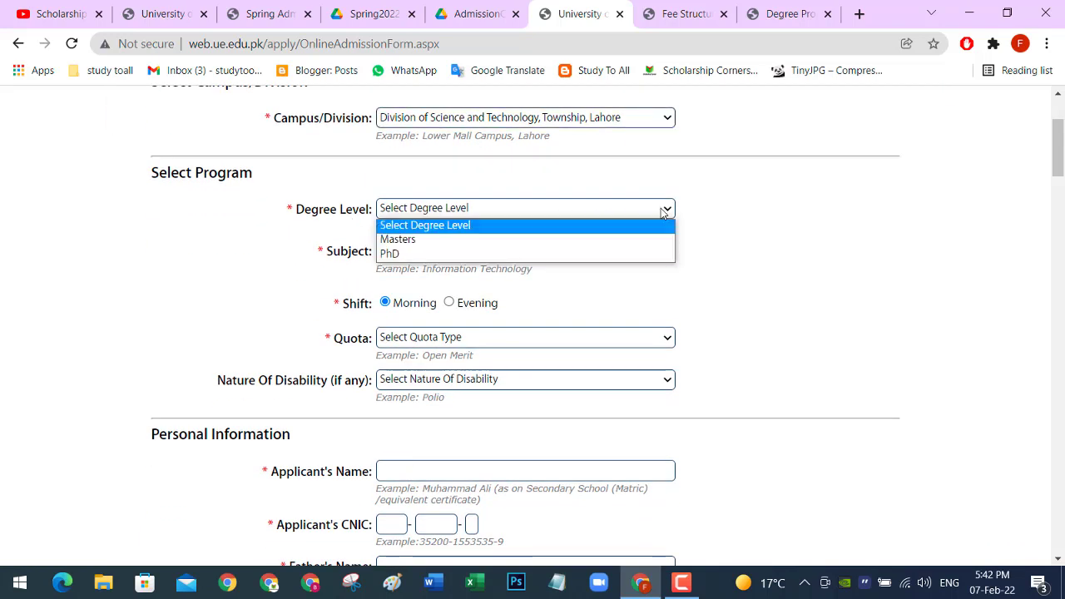
pyautogui.click(529, 241)
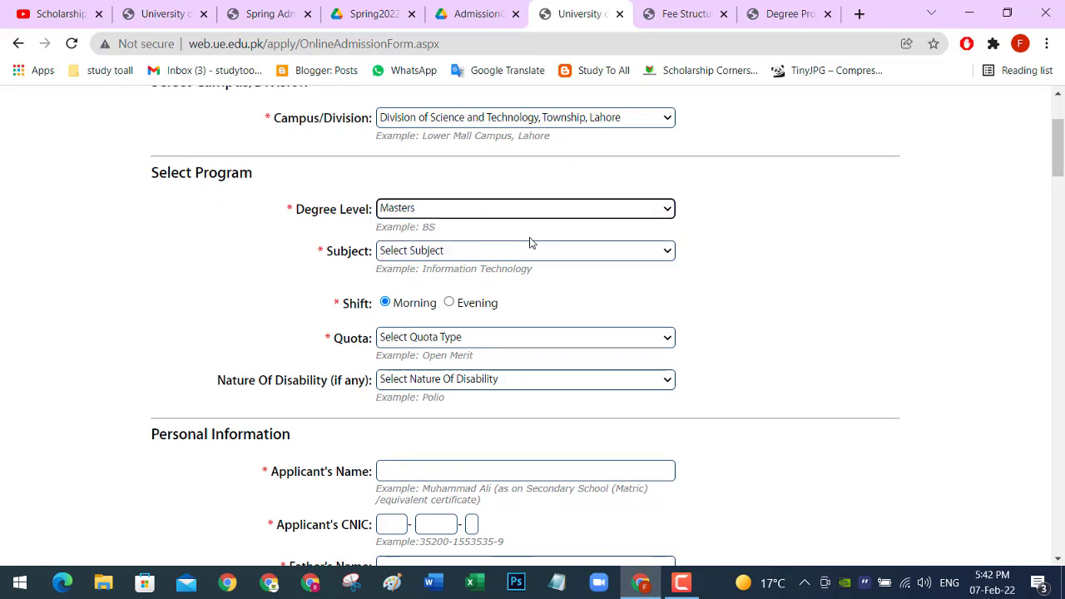
pyautogui.click(664, 255)
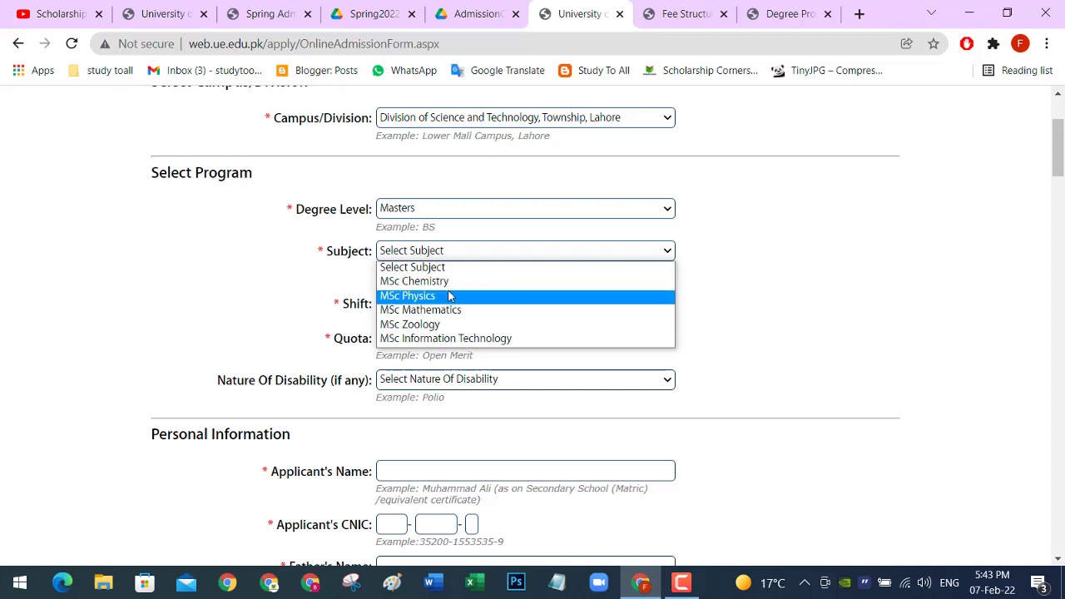
pyautogui.click(449, 296)
# Step: Choose the Open Merit quota and leave the disability type unselected
pyautogui.scroll(-1, 448, 297)
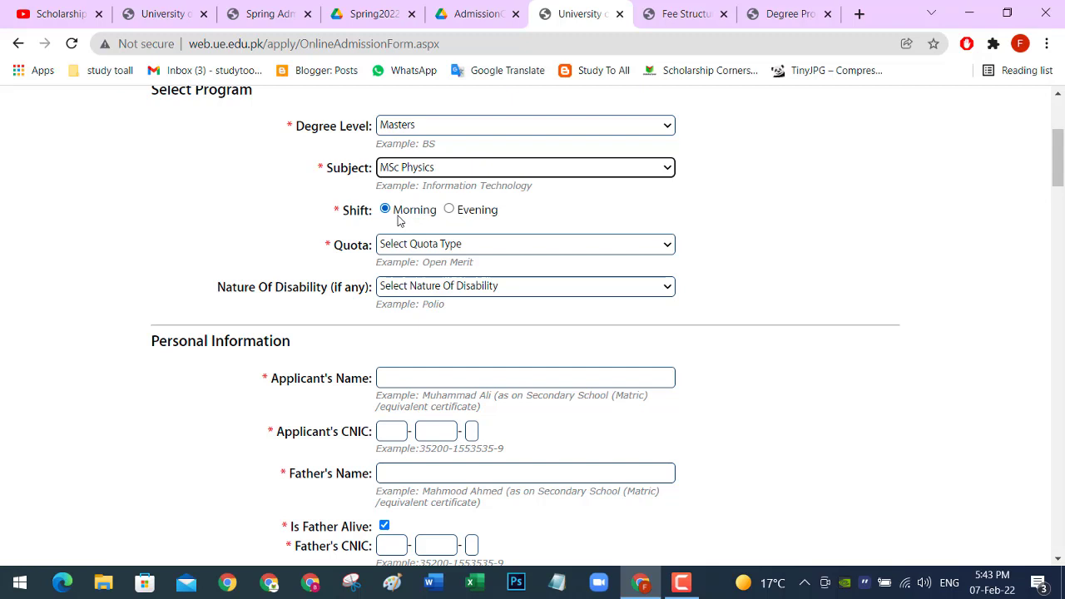
pyautogui.click(668, 247)
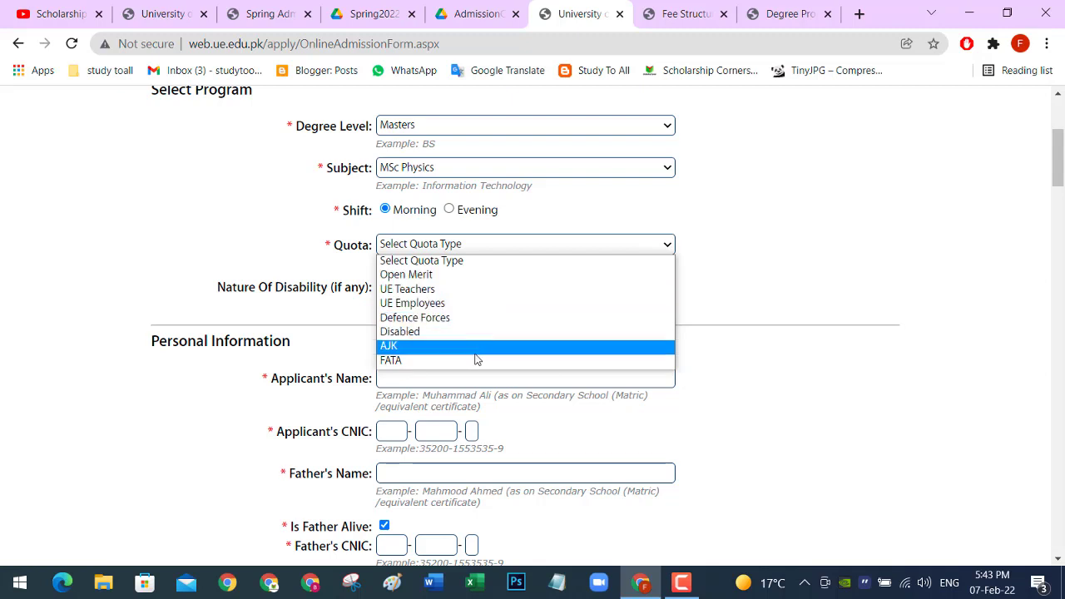
pyautogui.click(416, 276)
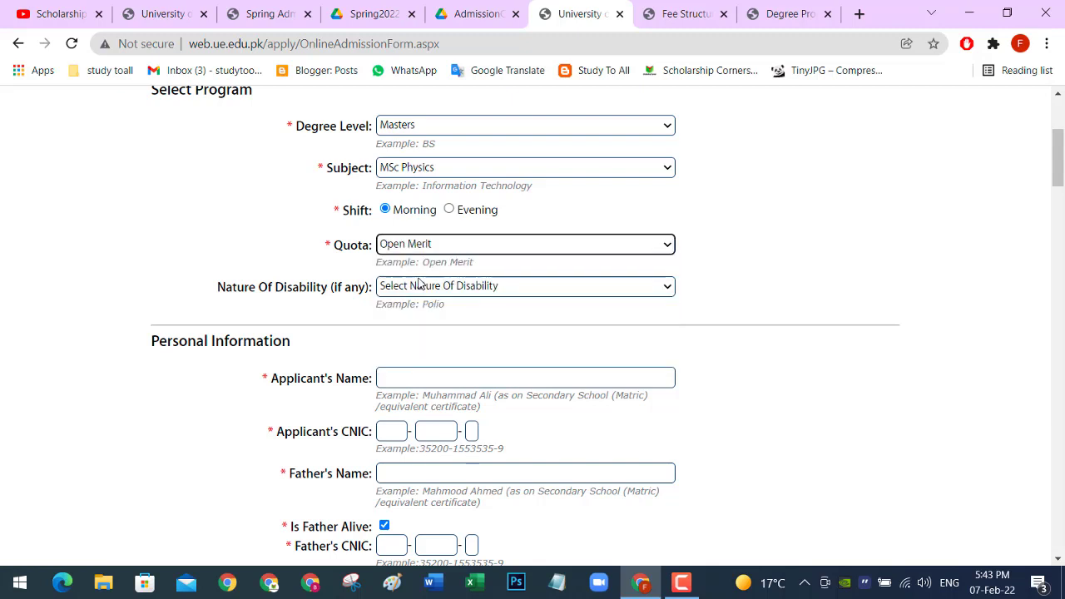
pyautogui.scroll(-1, 420, 267)
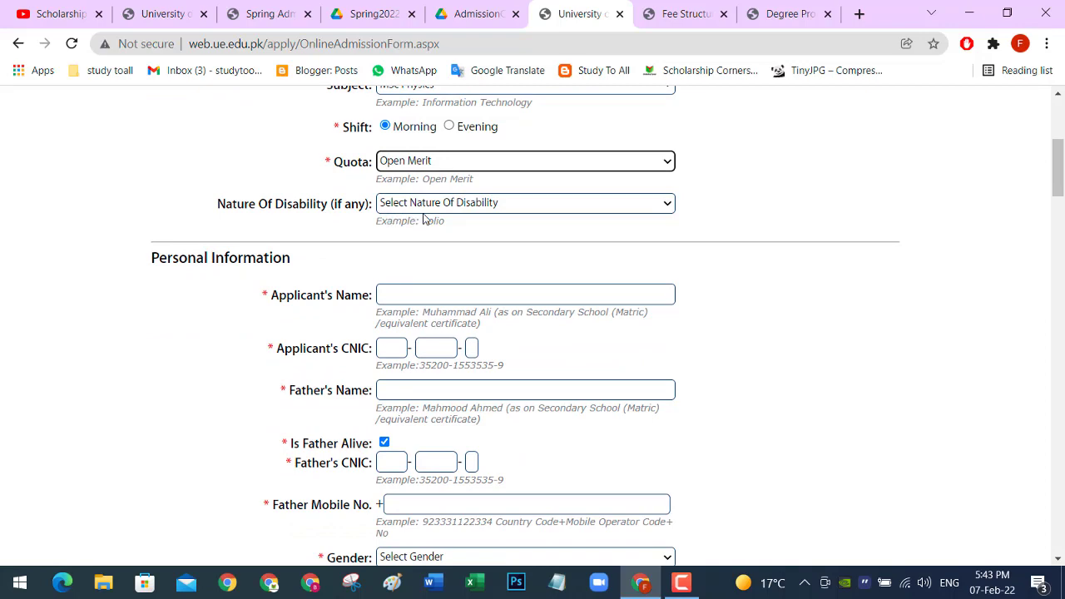
pyautogui.click(674, 208)
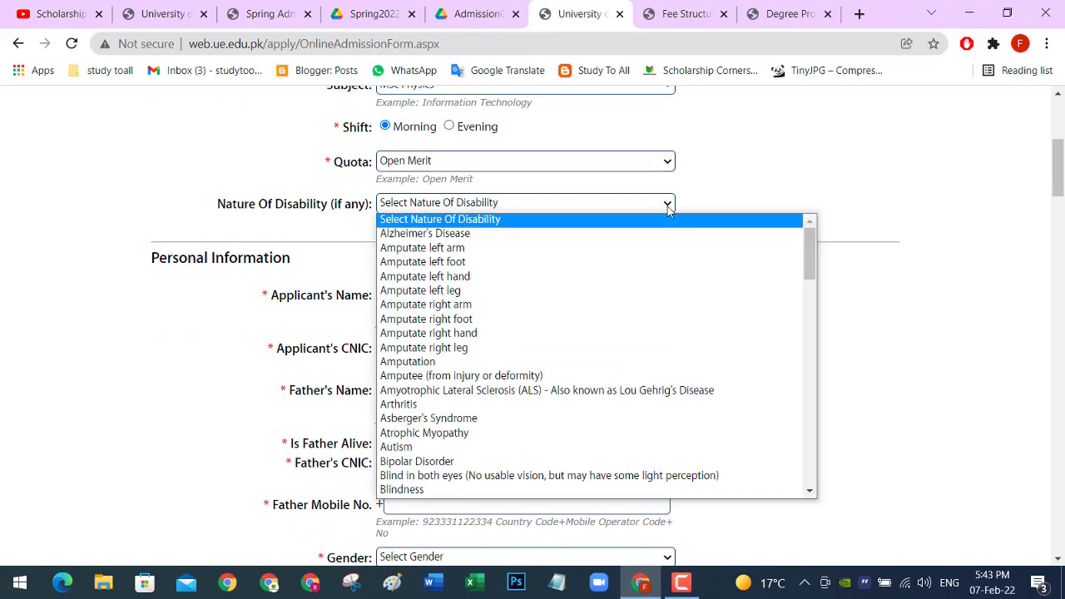
pyautogui.scroll(-8, 592, 266)
pyautogui.scroll(-6, 589, 273)
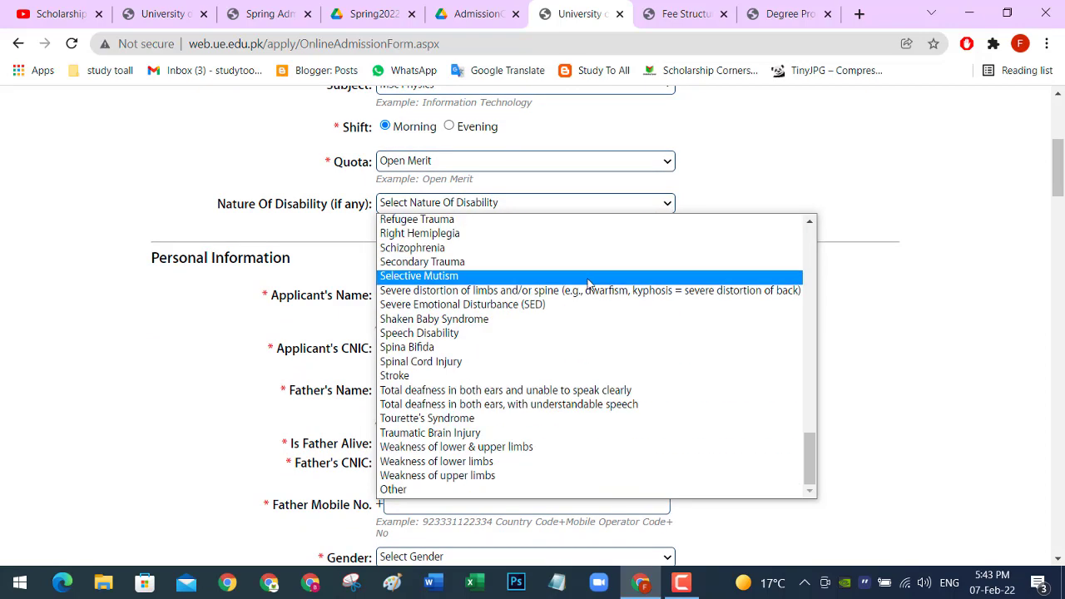
pyautogui.scroll(15, 587, 283)
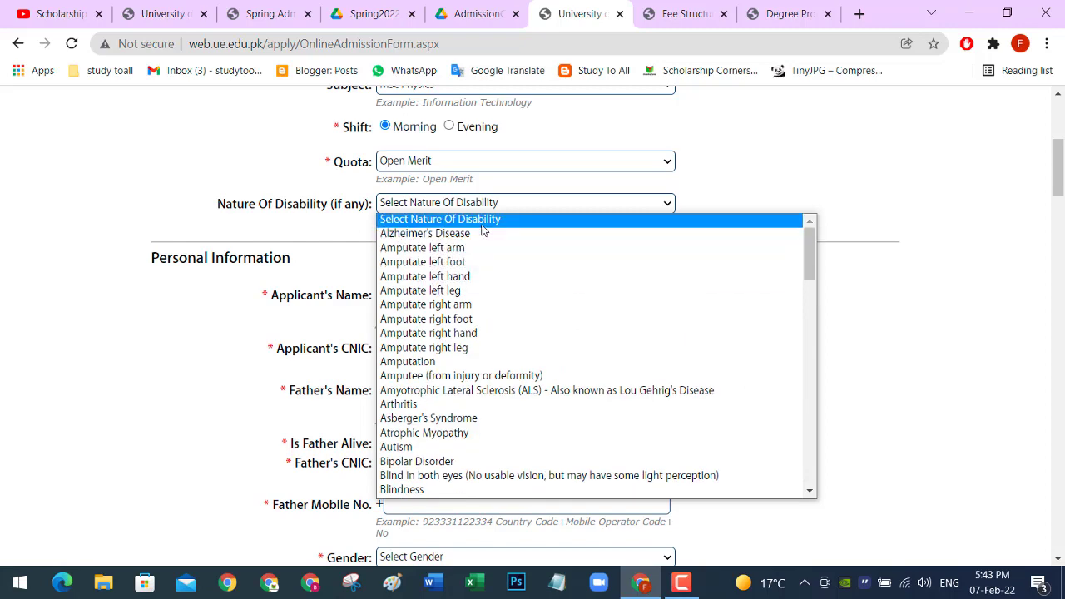
pyautogui.click(482, 225)
# Step: Enter the applicant's name and CNIC number
pyautogui.scroll(-1, 480, 226)
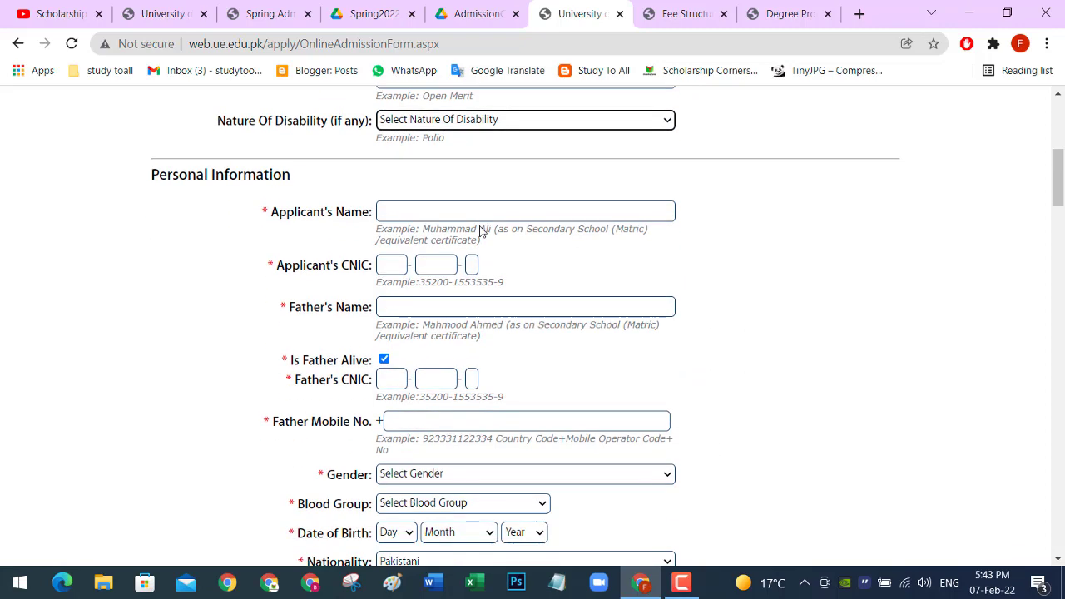
pyautogui.scroll(-1, 460, 224)
pyautogui.click(435, 133)
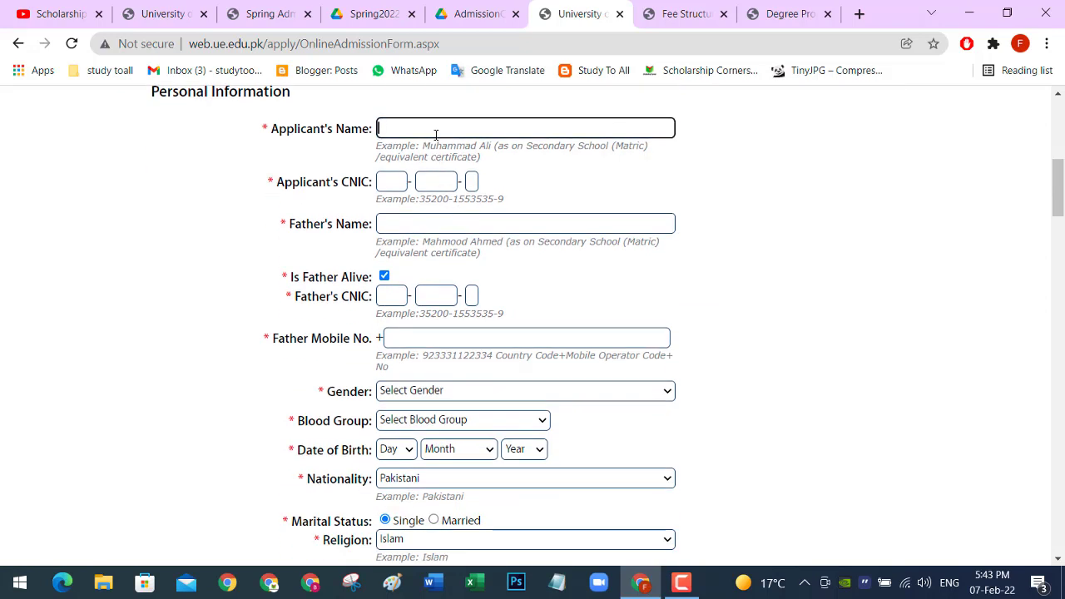
pyautogui.click(386, 180)
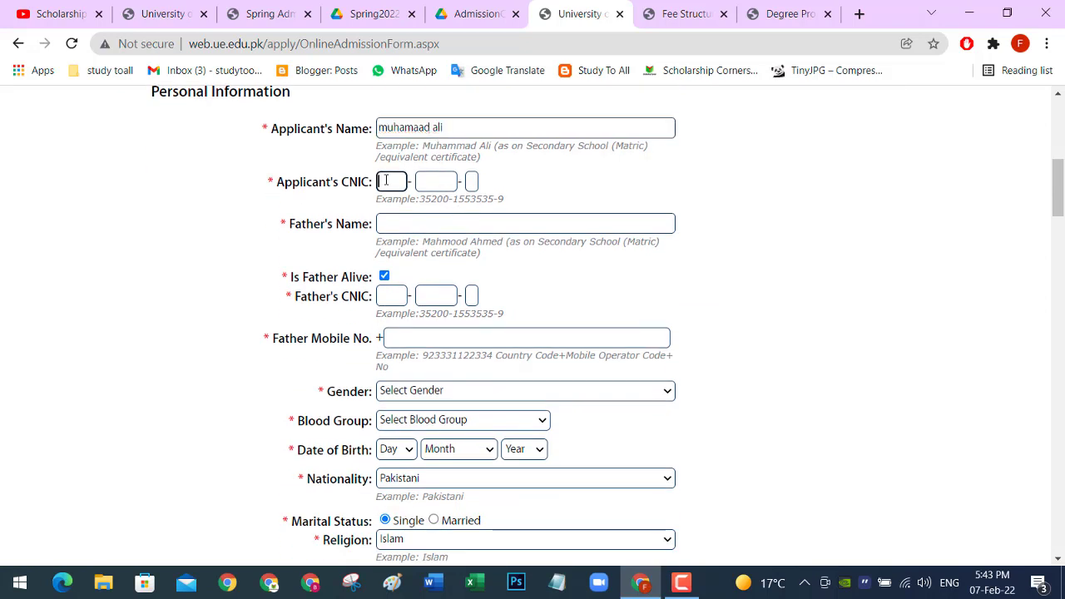
pyautogui.scroll(-2, 391, 212)
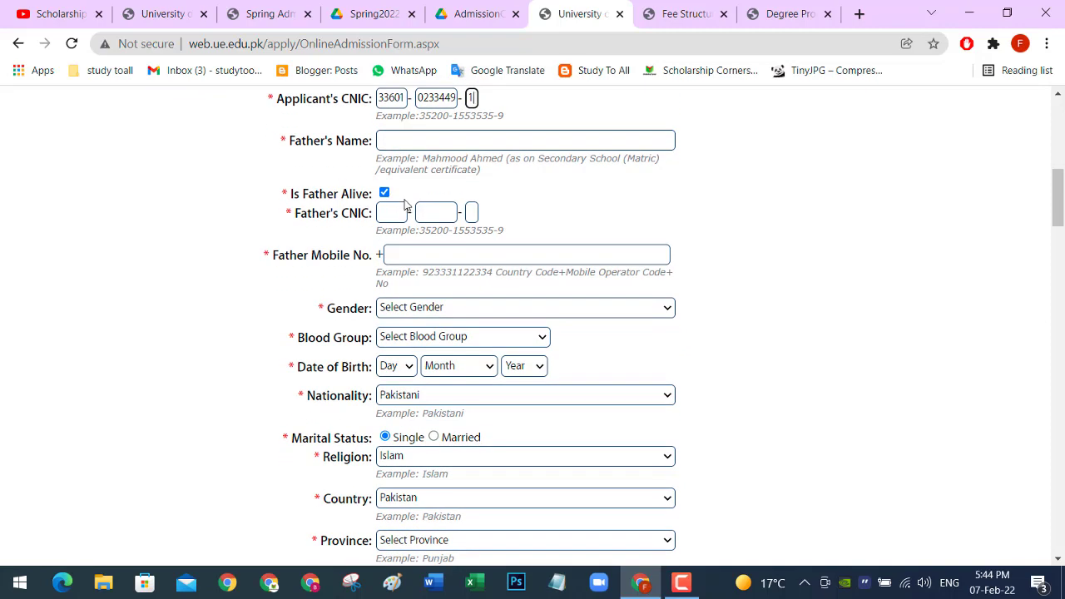
pyautogui.scroll(2, 405, 198)
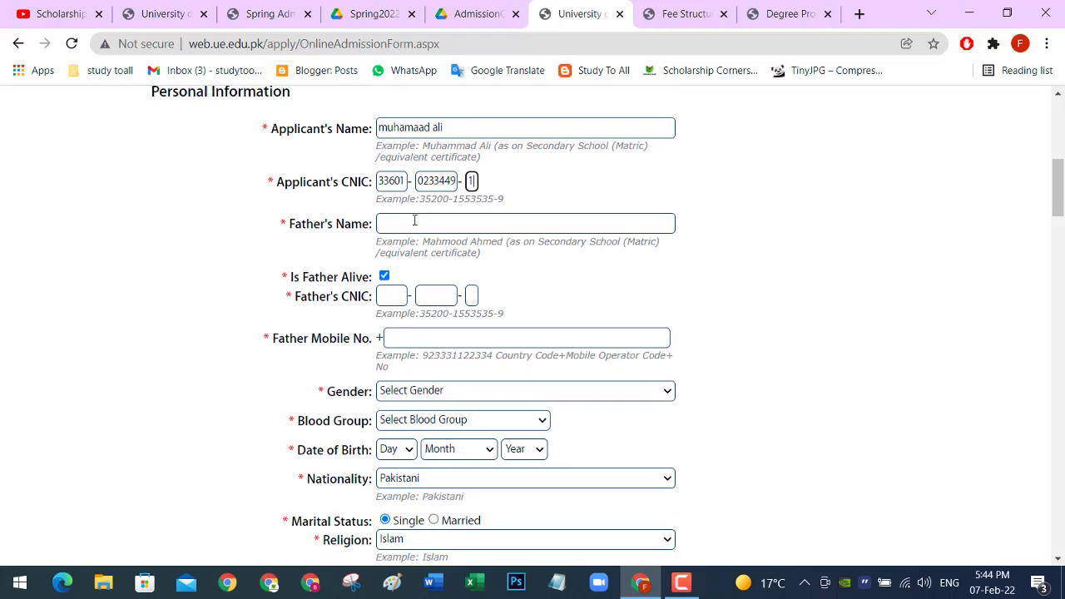
# Step: Enter the father's name, the father's CNIC number and the father's mobile number
pyautogui.click(414, 220)
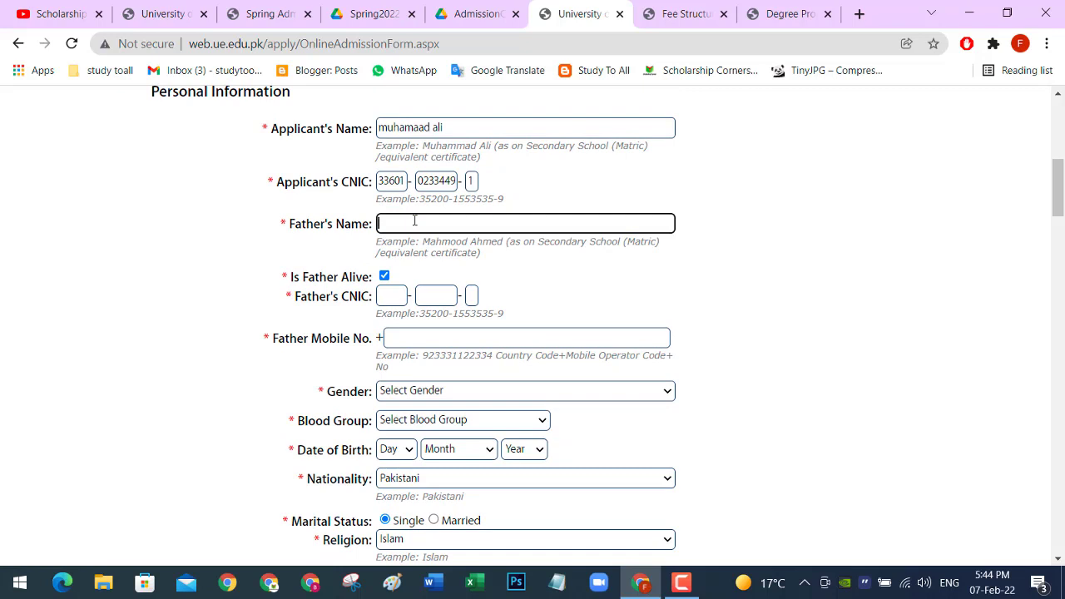
pyautogui.scroll(-1, 414, 220)
pyautogui.click(380, 212)
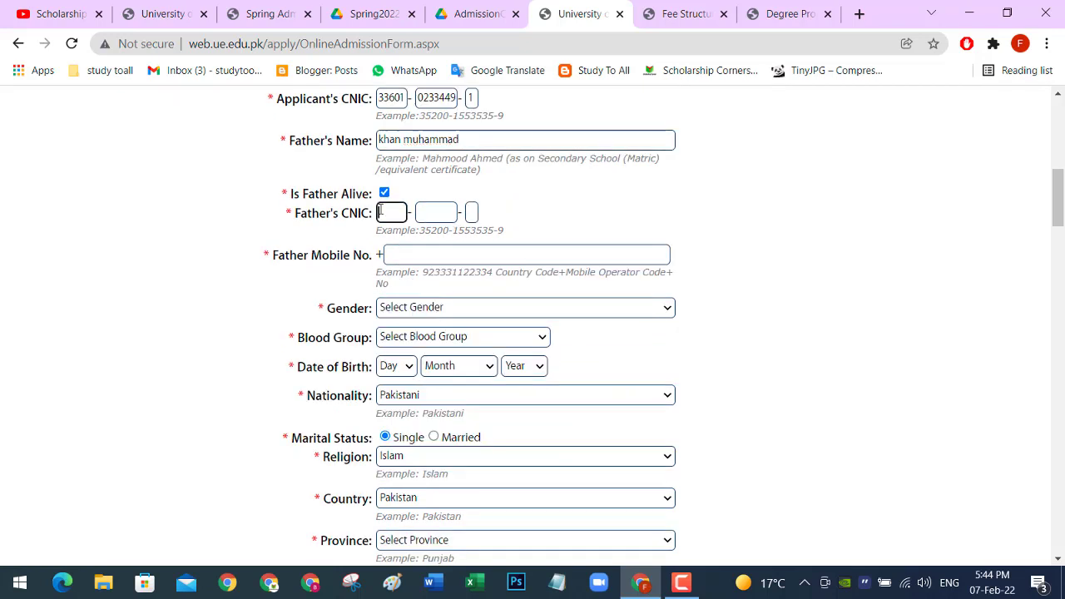
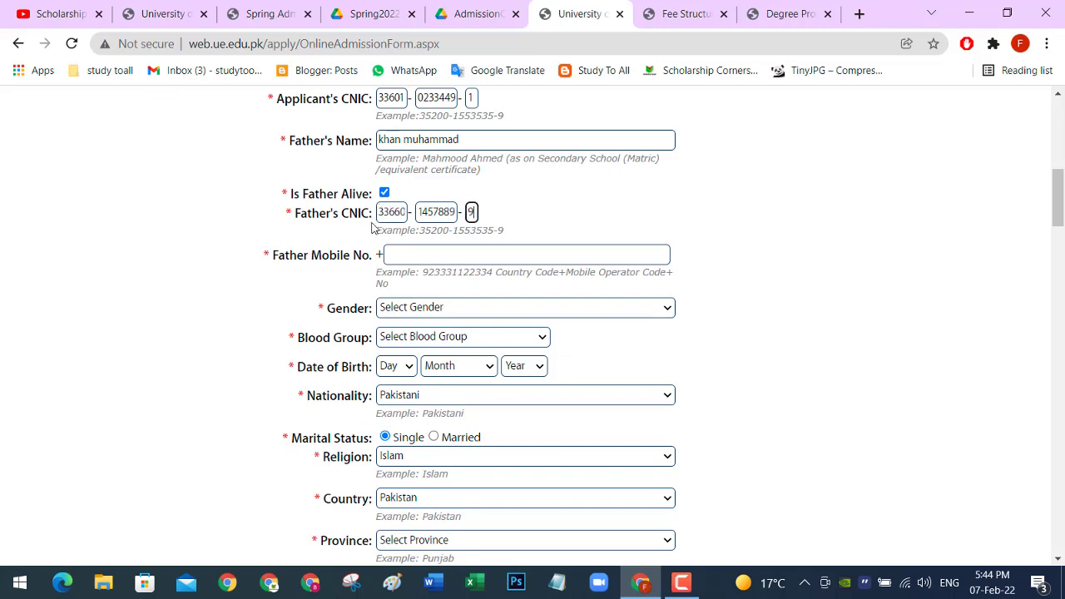
pyautogui.scroll(-1, 396, 252)
pyautogui.scroll(-2, 396, 251)
pyautogui.scroll(1, 399, 206)
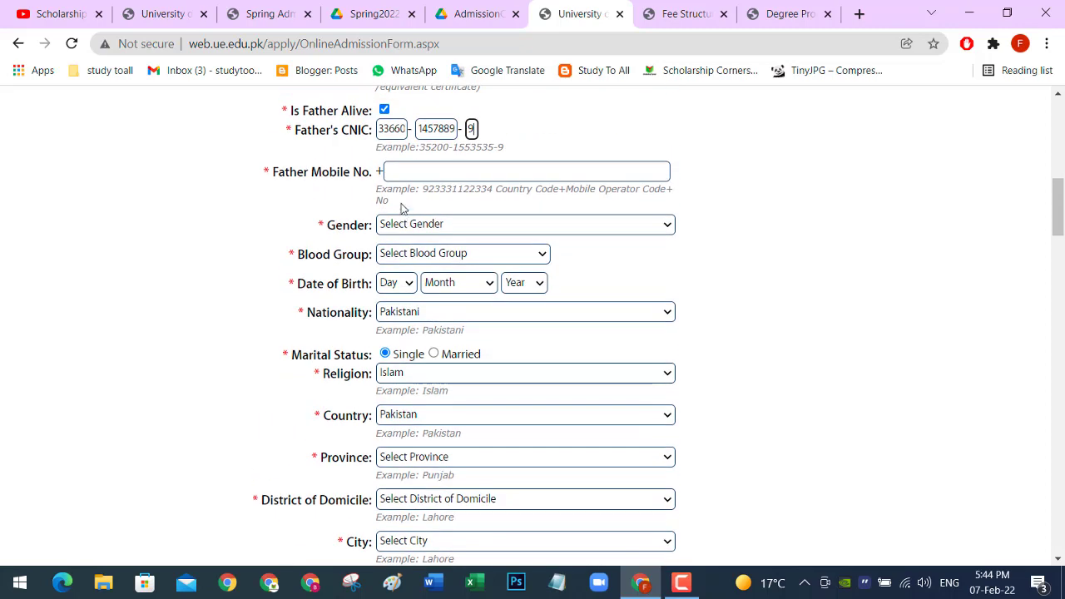
pyautogui.click(400, 173)
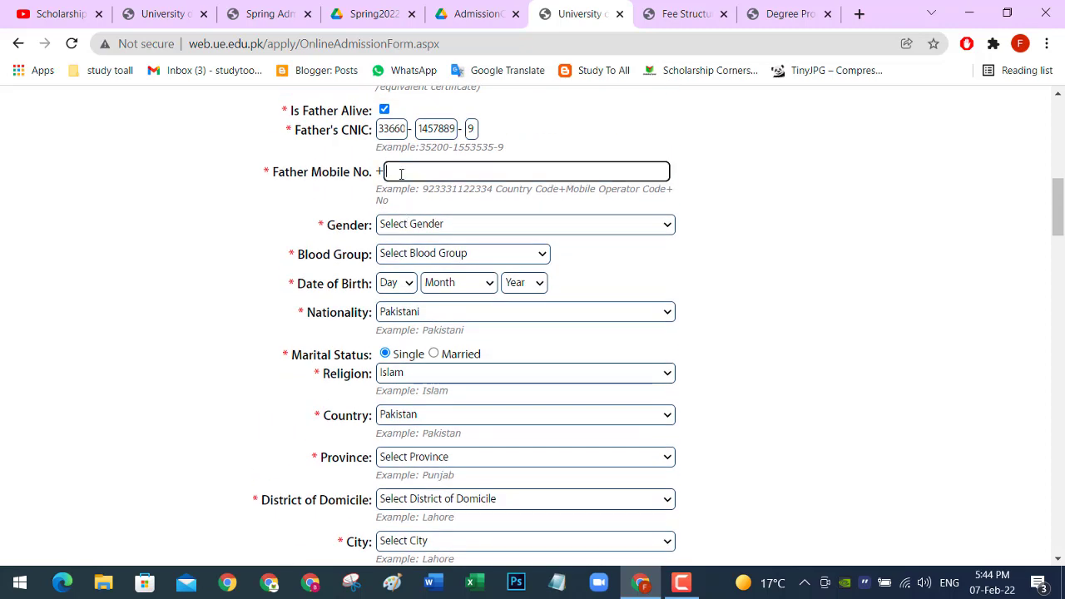
# Step: Set gender to Male and blood group to B+
pyautogui.click(666, 225)
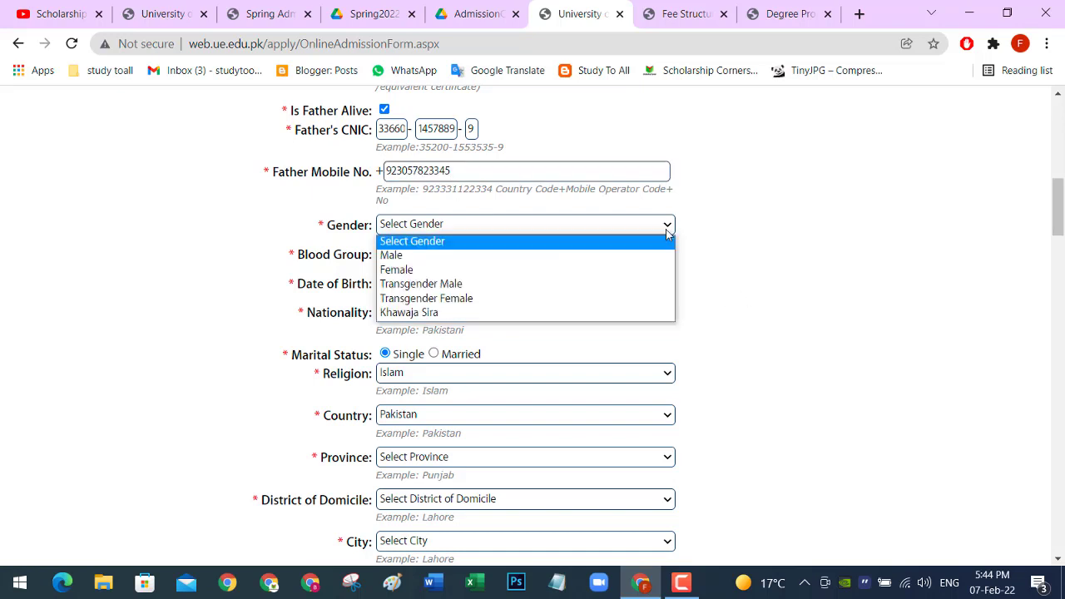
pyautogui.click(522, 255)
pyautogui.scroll(-1, 517, 256)
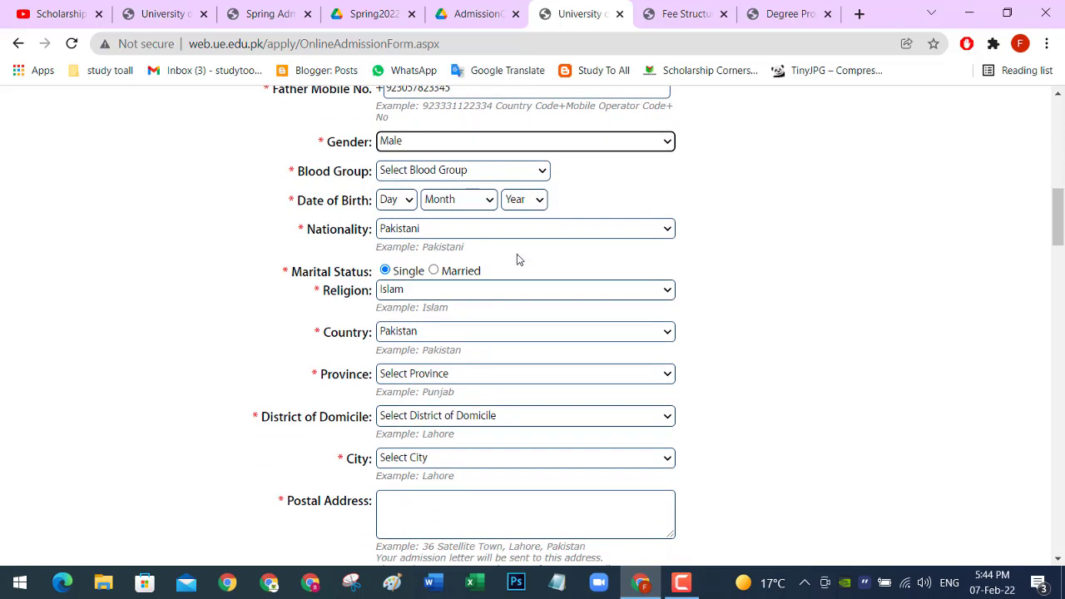
pyautogui.click(542, 172)
pyautogui.click(464, 230)
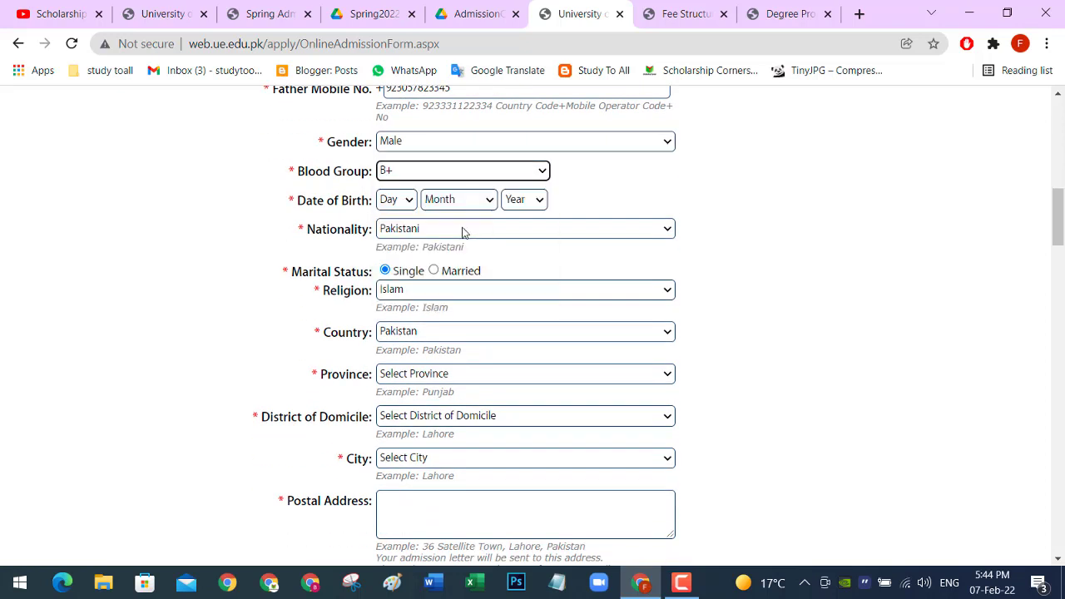
# Step: Set the date of birth to 03 February 1996
pyautogui.click(406, 202)
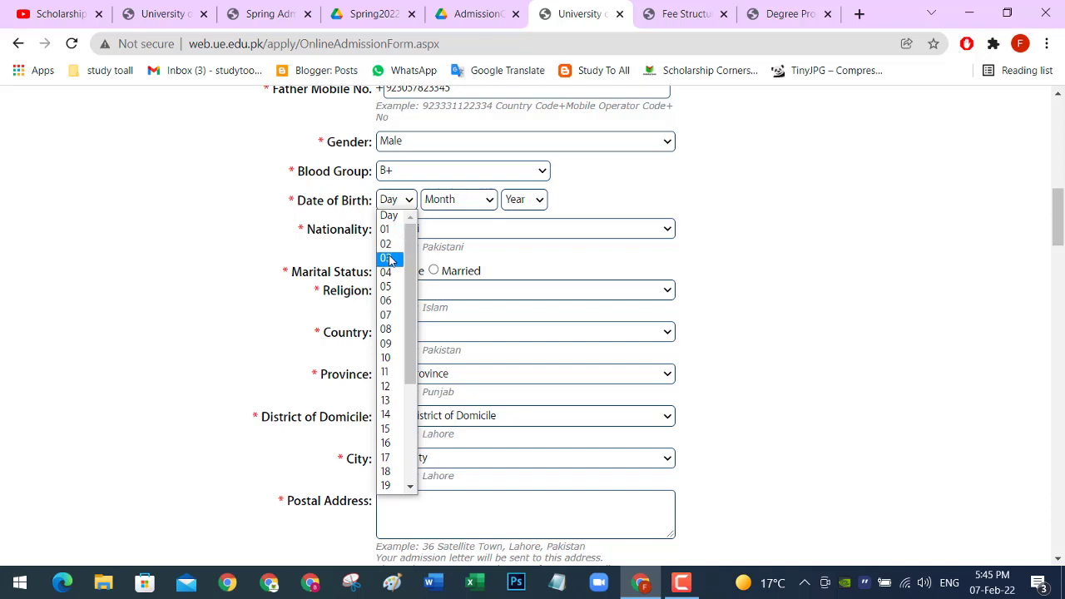
pyautogui.click(388, 259)
pyautogui.click(481, 200)
pyautogui.click(456, 242)
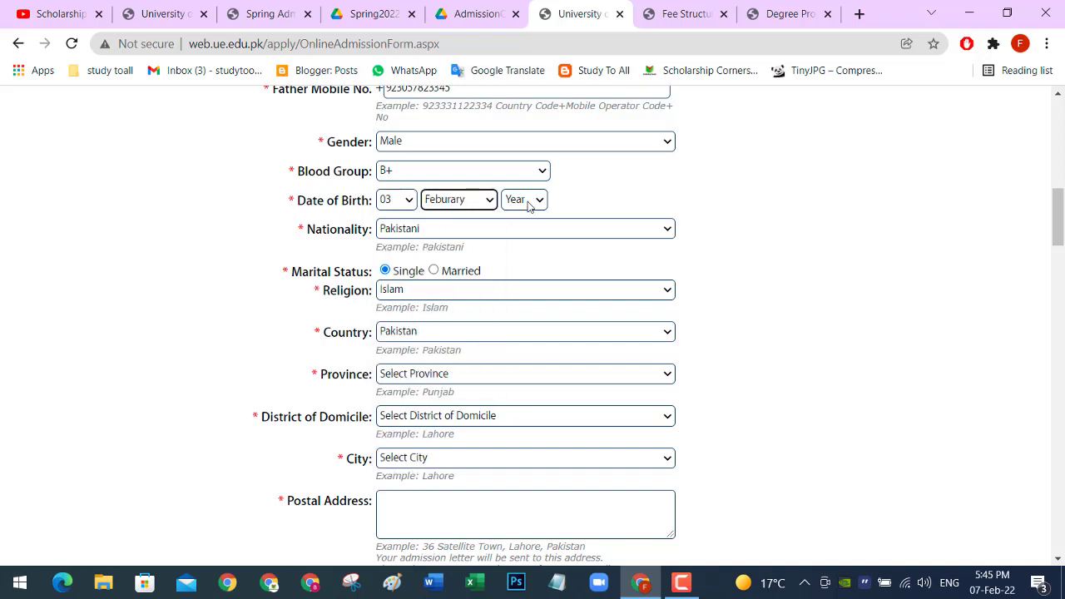
pyautogui.click(527, 204)
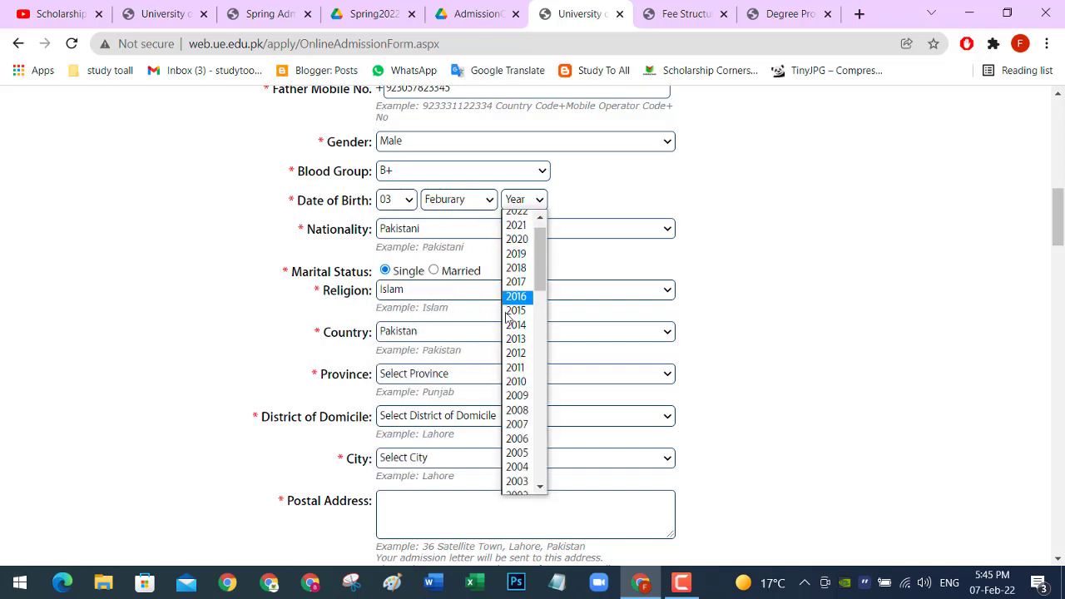
pyautogui.scroll(-4, 509, 314)
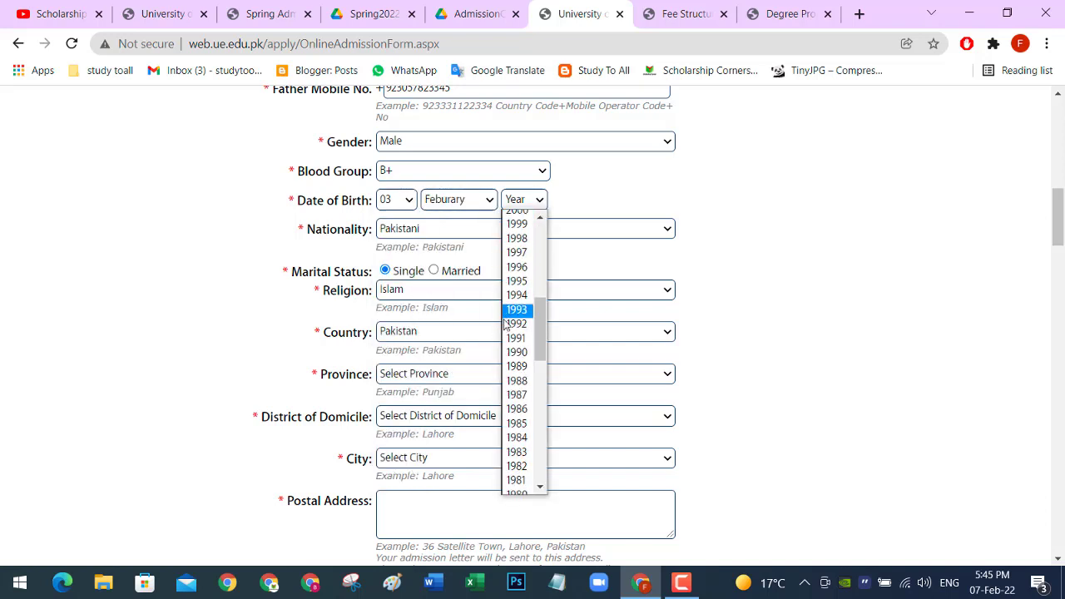
pyautogui.click(520, 267)
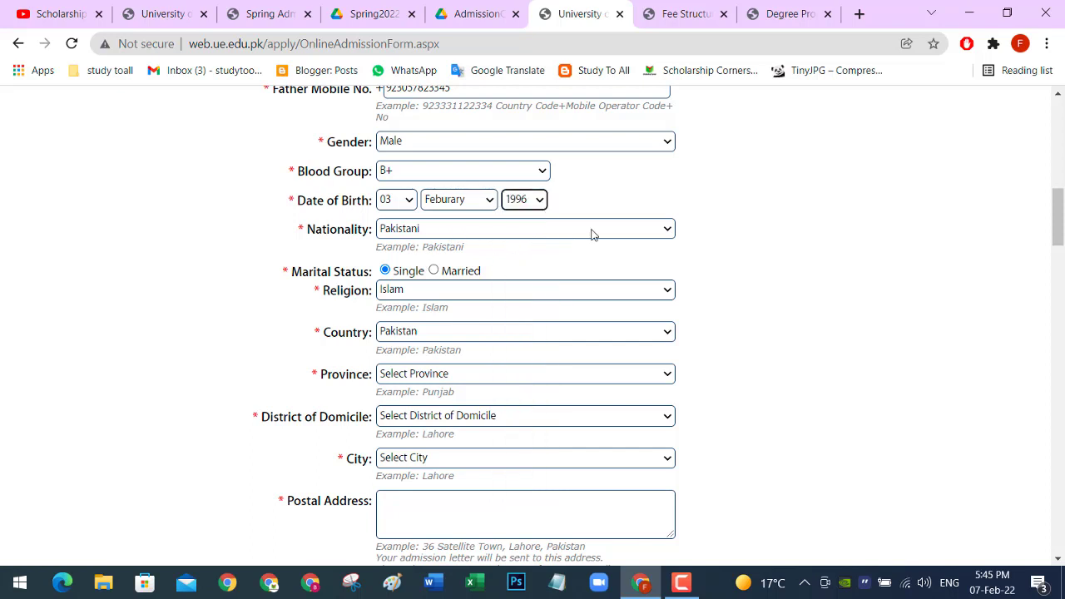
pyautogui.scroll(-1, 592, 235)
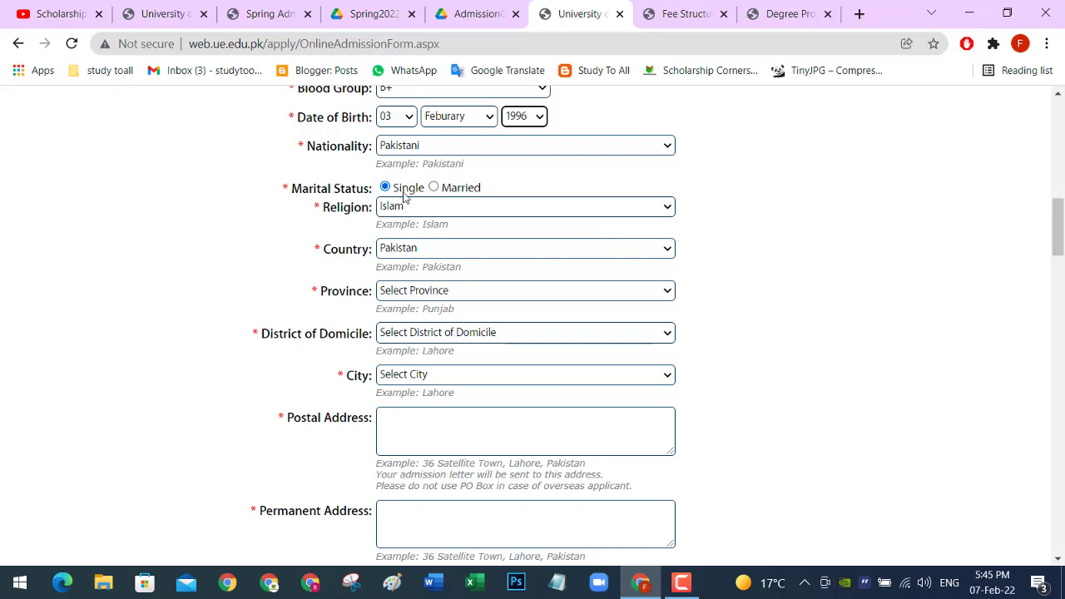
pyautogui.scroll(-1, 638, 209)
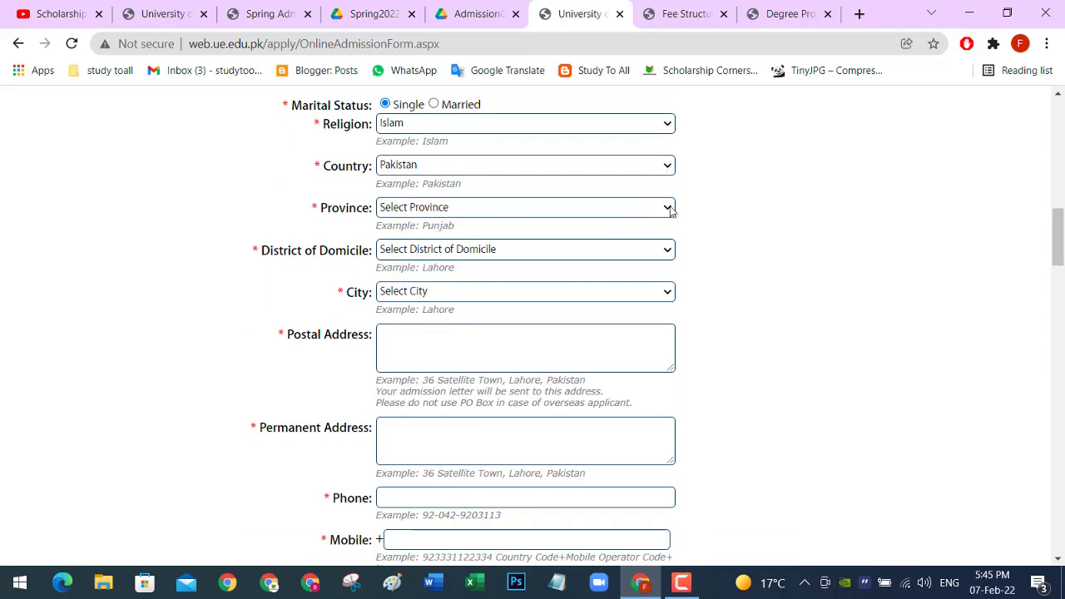
pyautogui.click(670, 208)
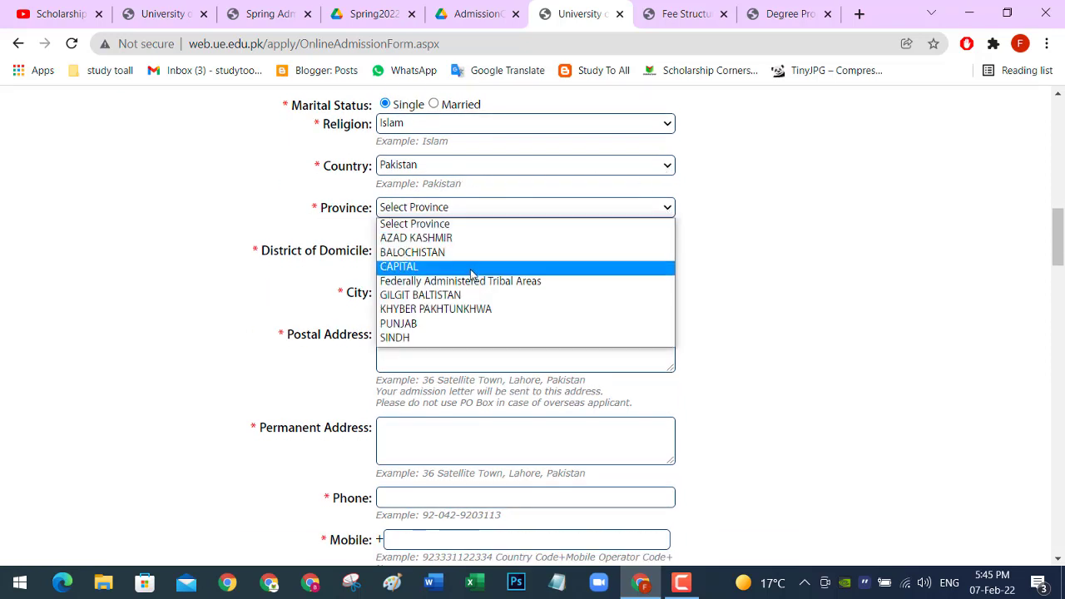
# Step: Set province to PUNJAB and district of domicile to Lahore
pyautogui.click(455, 325)
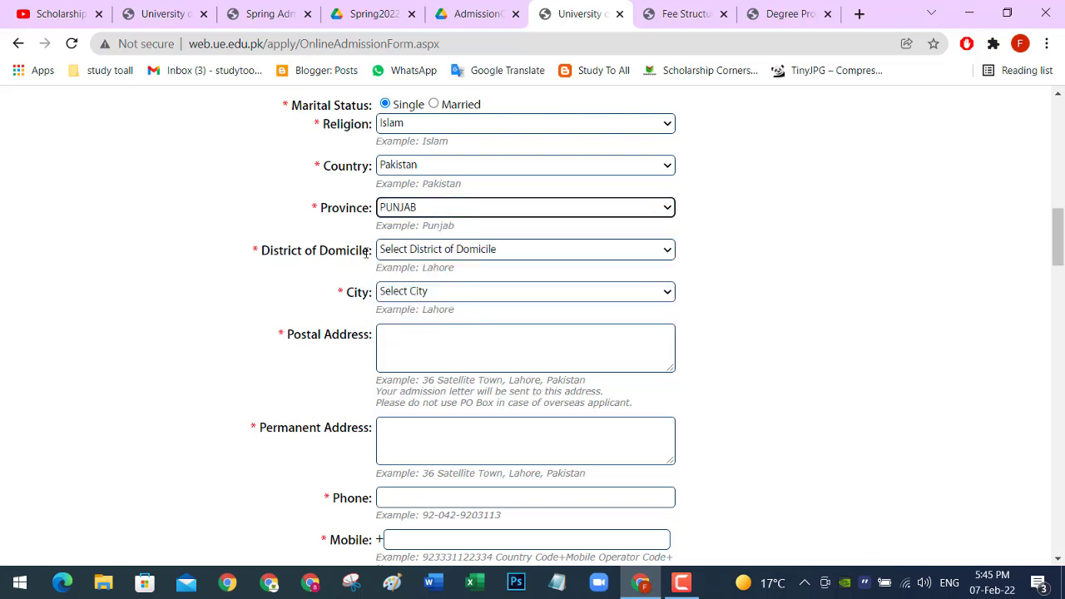
pyautogui.click(658, 253)
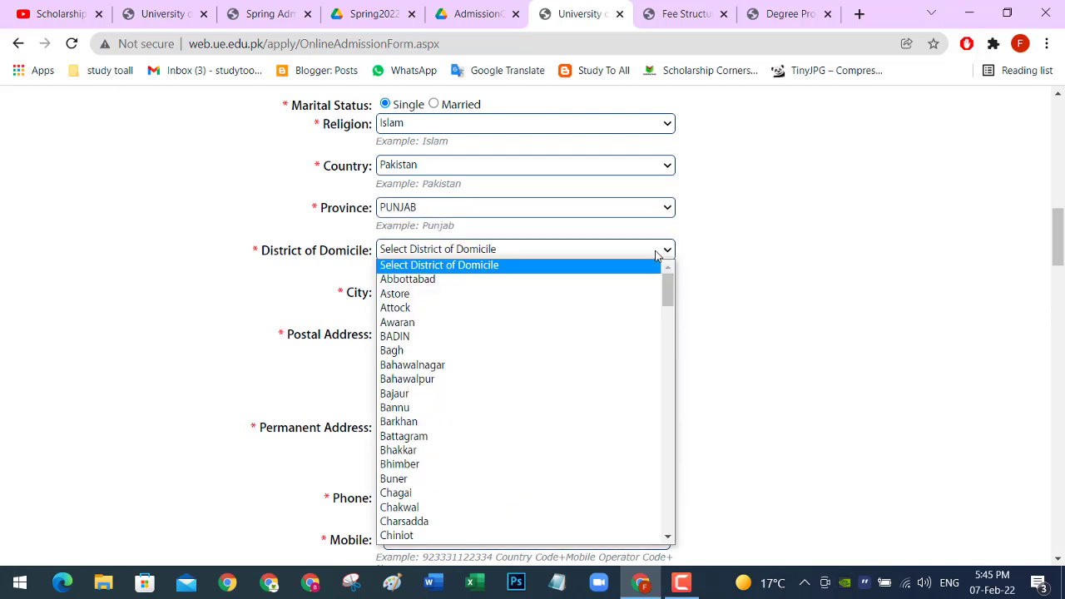
pyautogui.press('l')
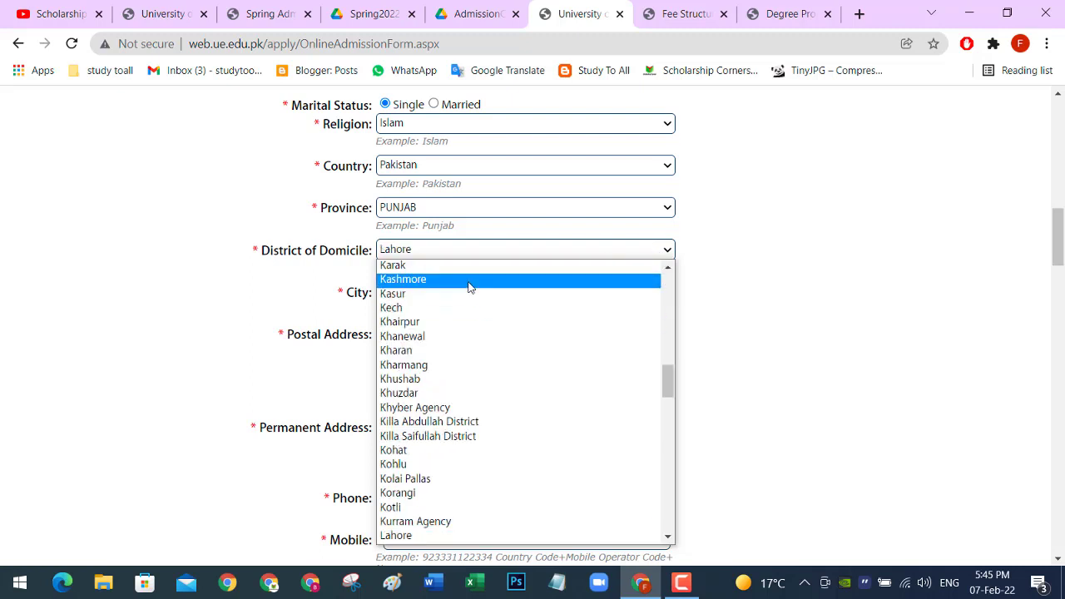
pyautogui.press('Escape')
# Step: Select LAHORE as the applicant's city
pyautogui.click(637, 292)
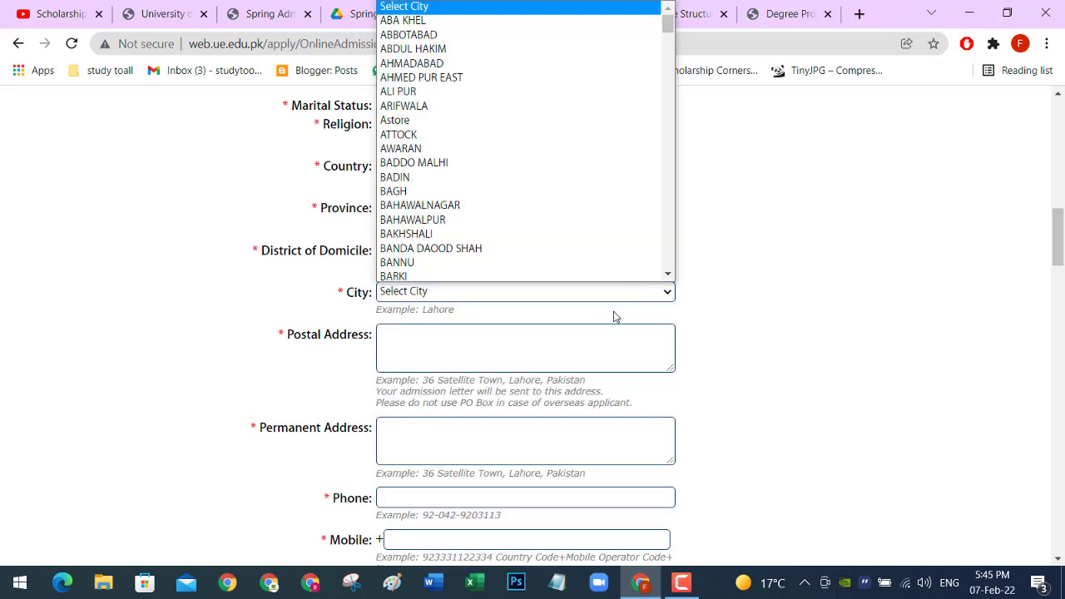
pyautogui.press('l')
pyautogui.scroll(-3, 449, 274)
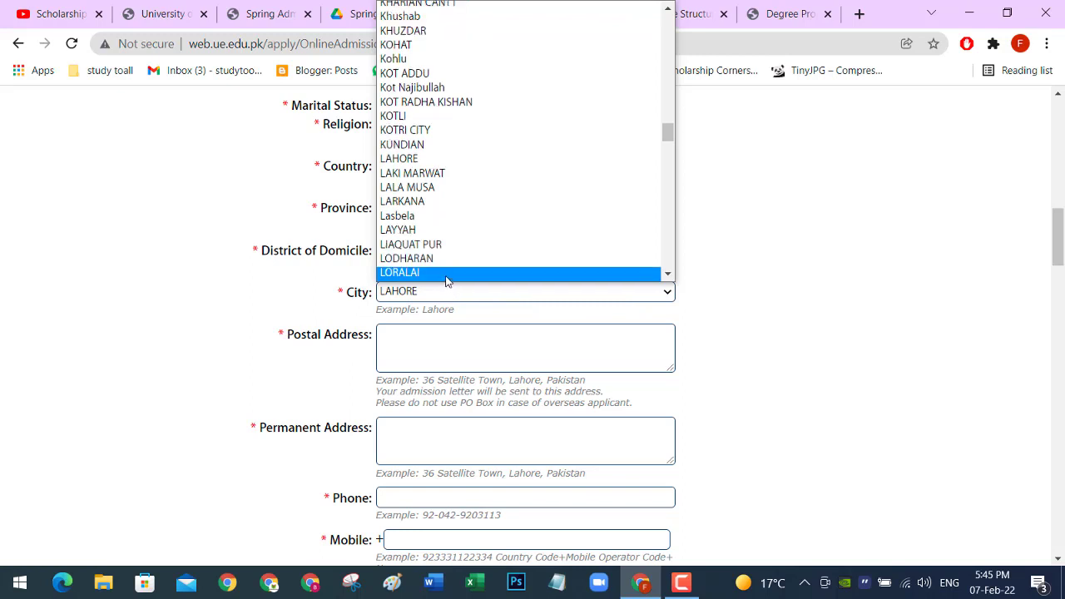
pyautogui.scroll(-3, 447, 279)
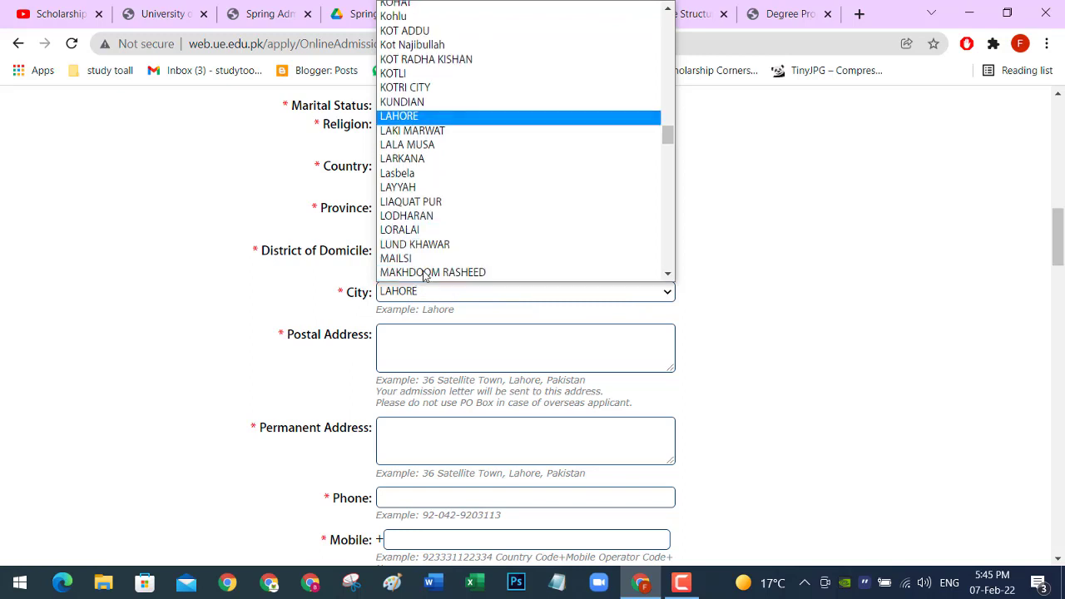
pyautogui.press('Down')
pyautogui.press('Down')
pyautogui.press('Down')
pyautogui.press('Up')
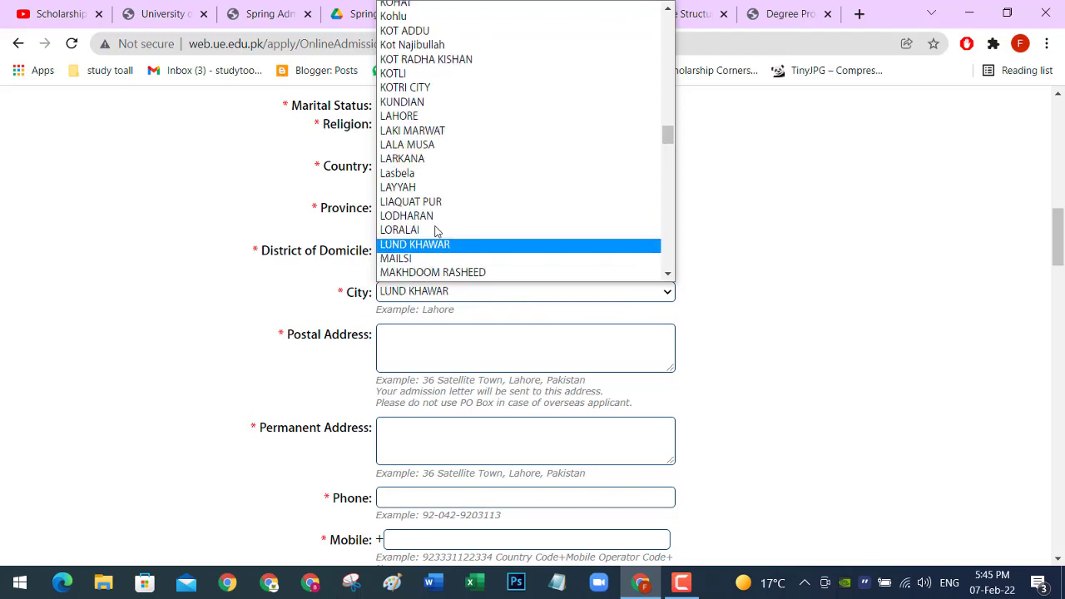
pyautogui.press('l')
pyautogui.press('Down')
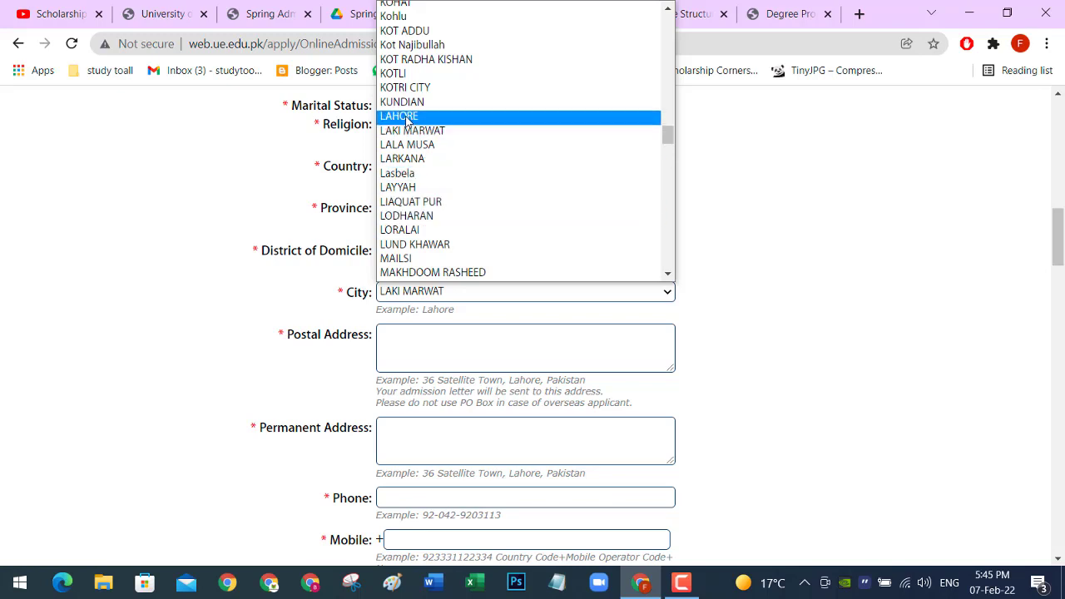
pyautogui.click(407, 116)
pyautogui.scroll(-1, 444, 273)
pyautogui.click(438, 258)
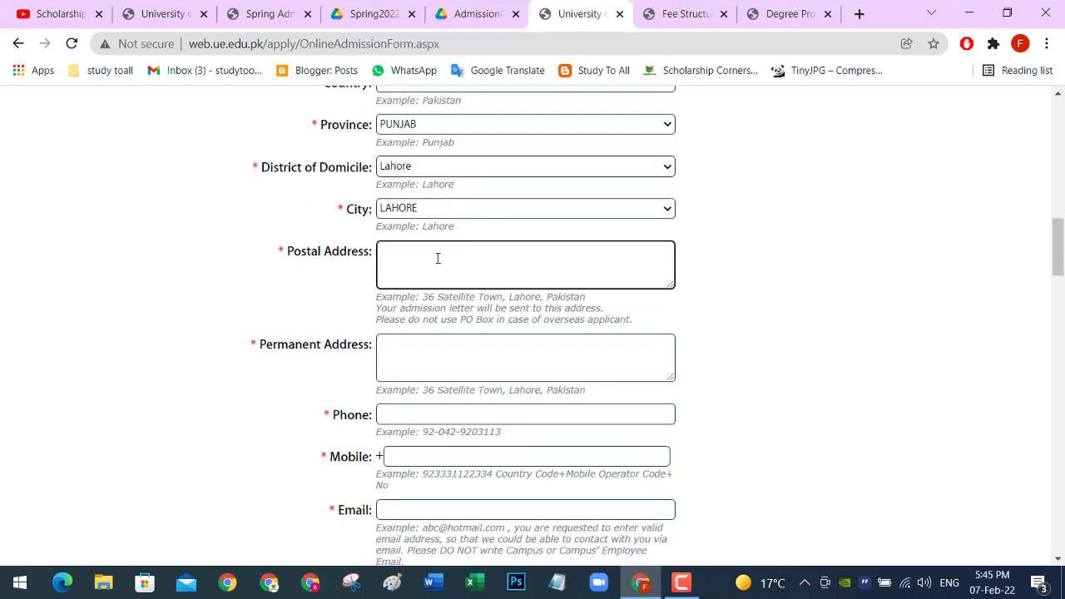
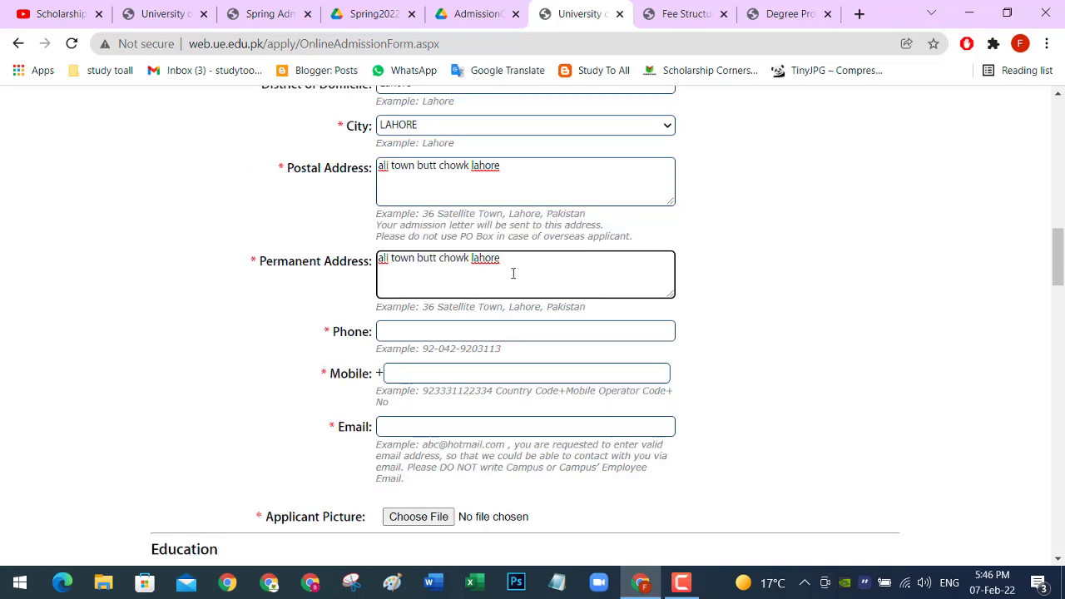
# Step: Enter the postal address, then the applicant's phone and mobile numbers
pyautogui.scroll(-1, 514, 273)
pyautogui.click(446, 250)
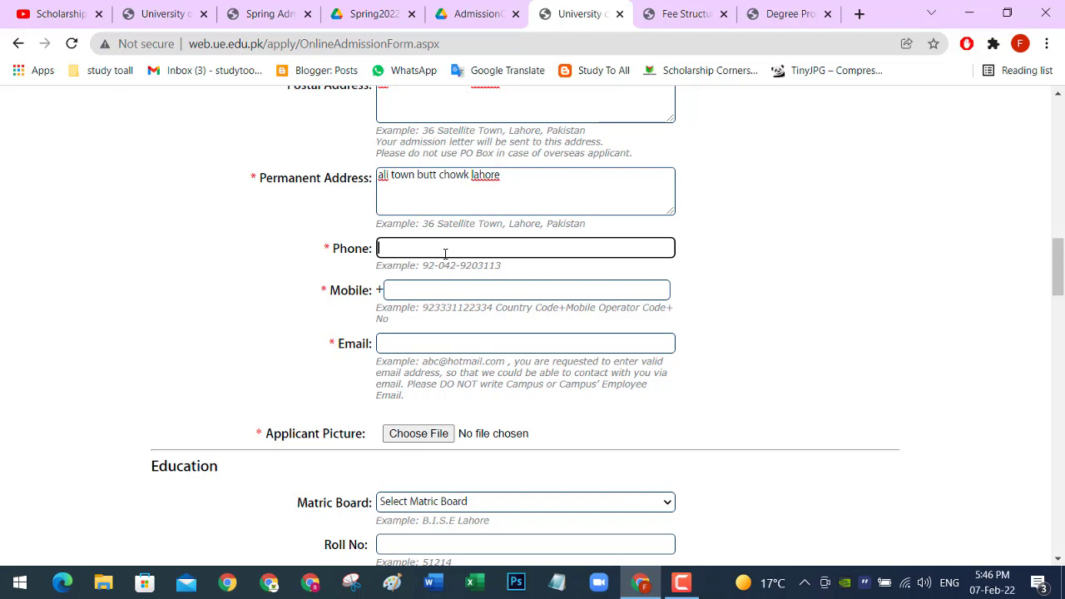
pyautogui.click(427, 291)
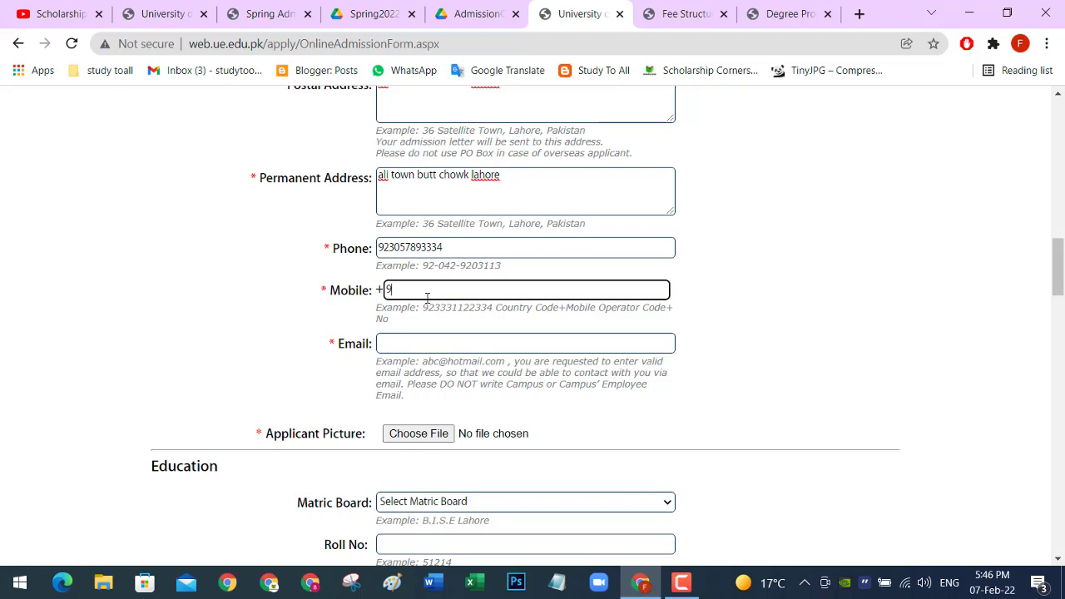
# Step: Fill in the applicant's e-mail address
pyautogui.scroll(-1, 426, 298)
pyautogui.click(399, 254)
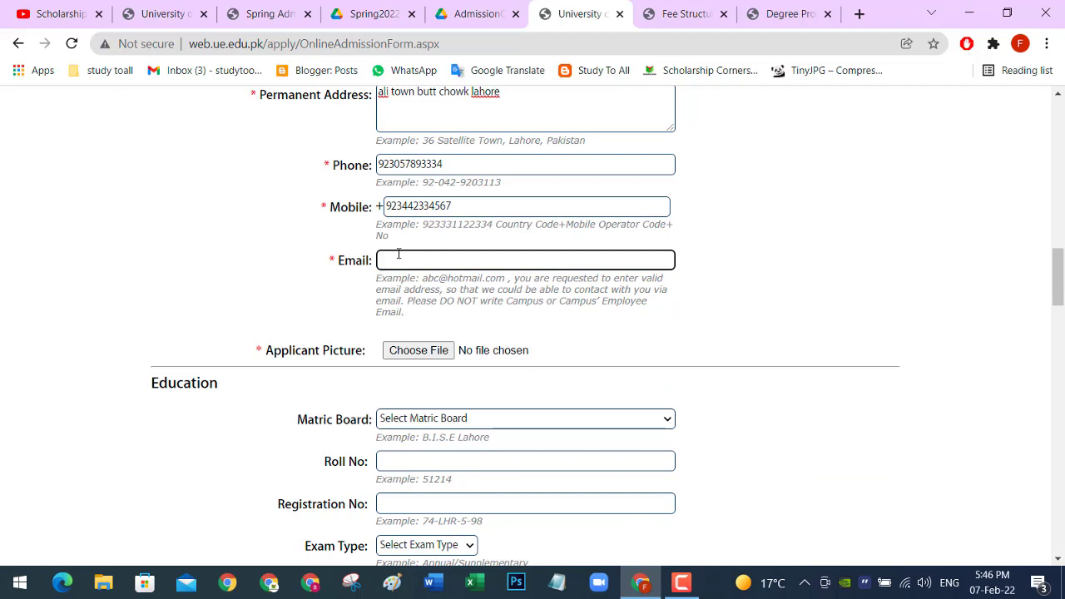
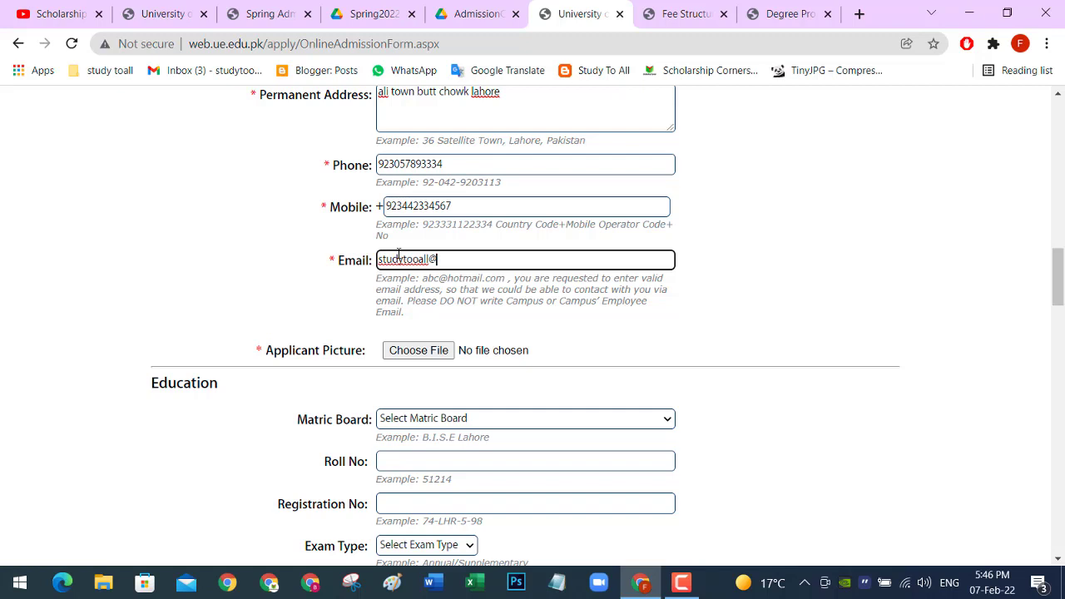
pyautogui.scroll(-2, 391, 250)
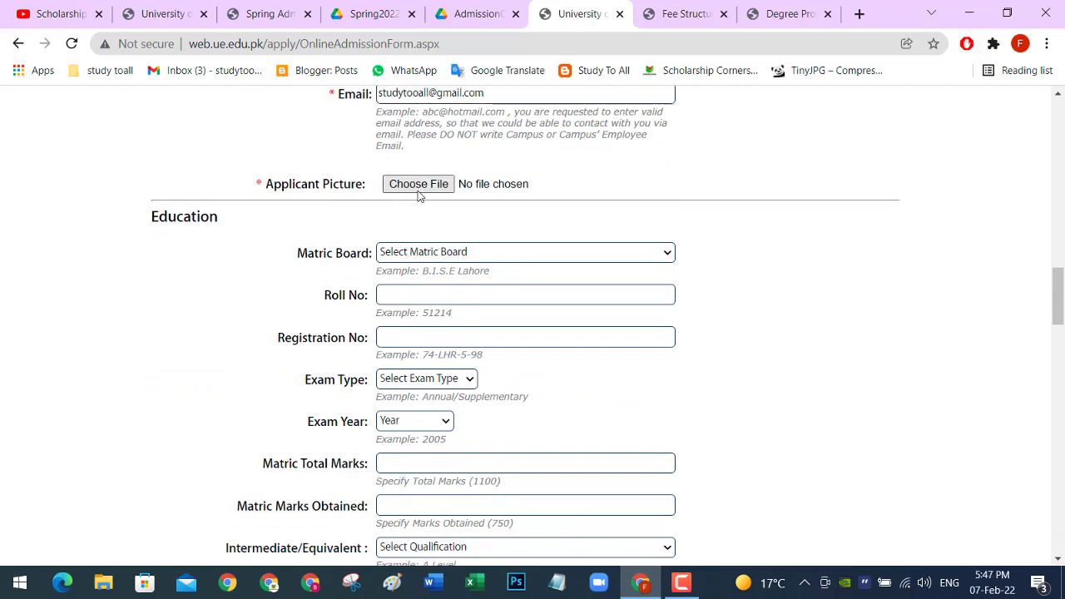
# Step: Attach the Rotary Peace Fellowships JPG from Downloads as the applicant picture, replacing a first choice
pyautogui.click(418, 185)
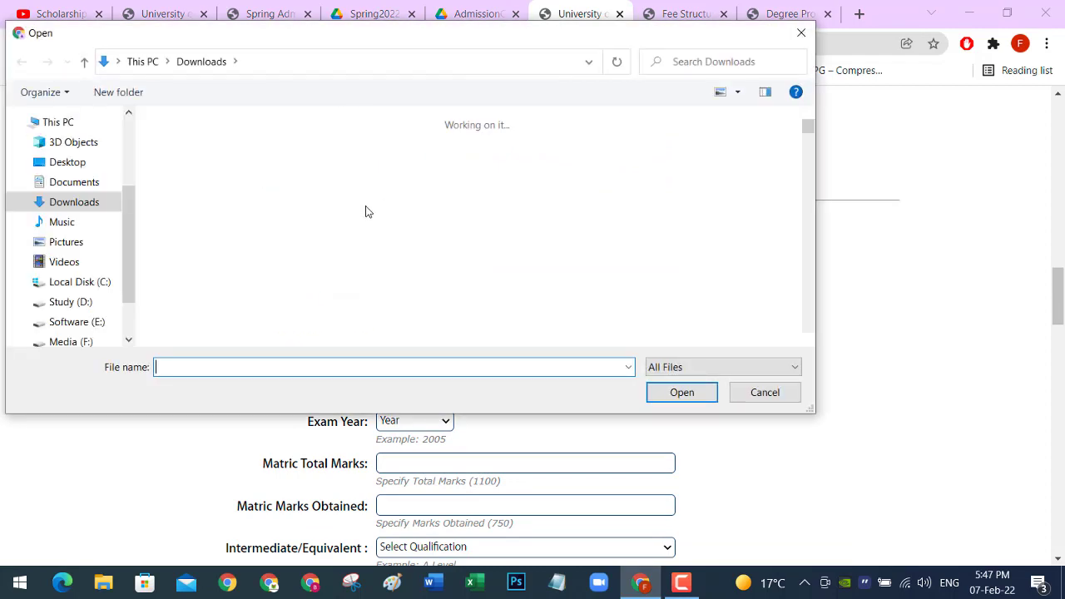
pyautogui.doubleClick(280, 185)
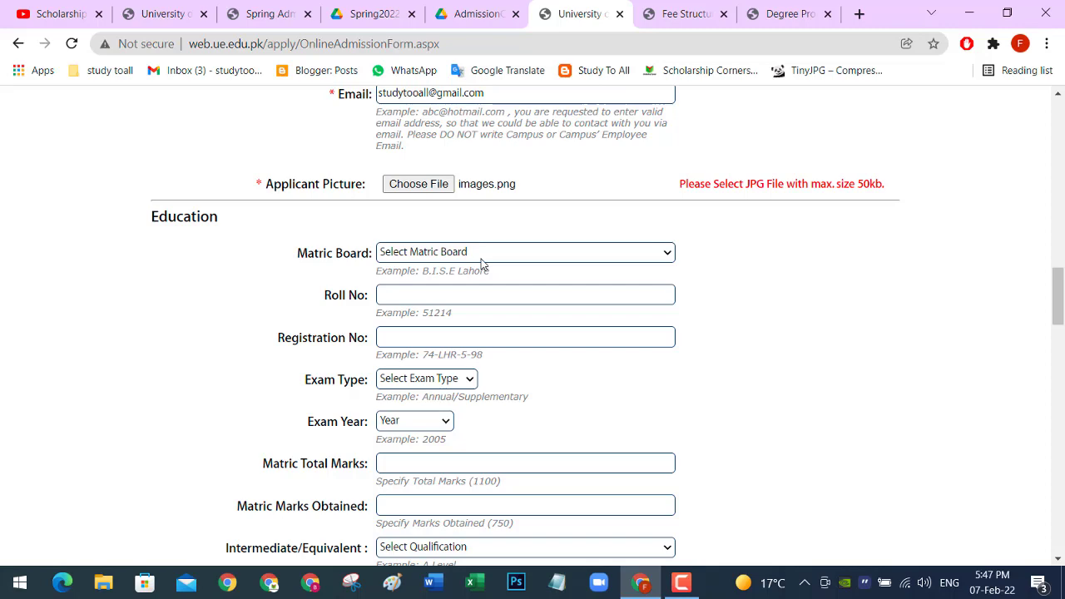
pyautogui.click(414, 185)
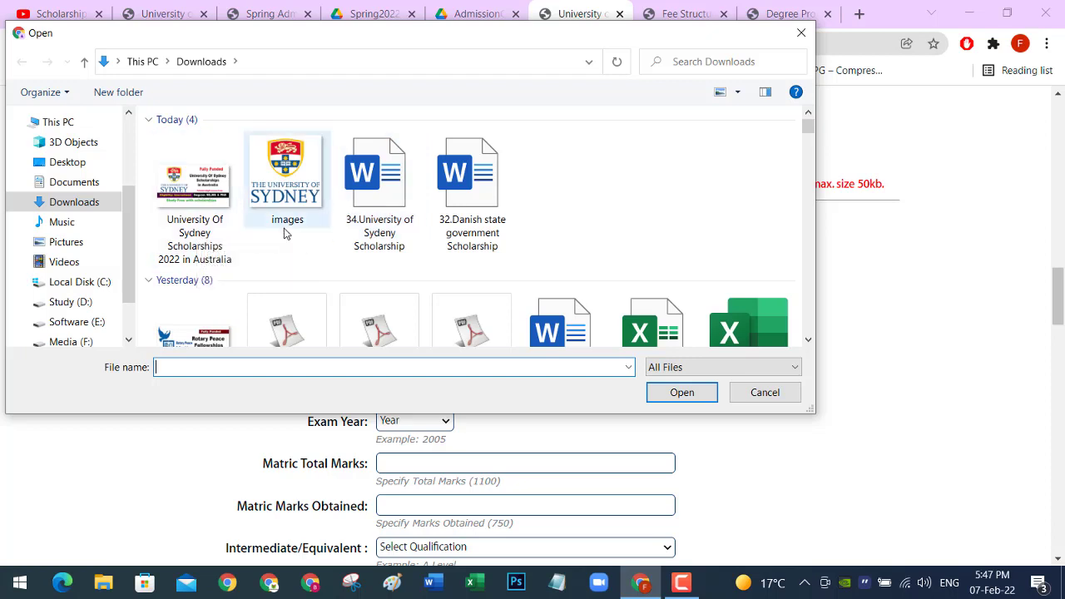
pyautogui.scroll(-1, 269, 240)
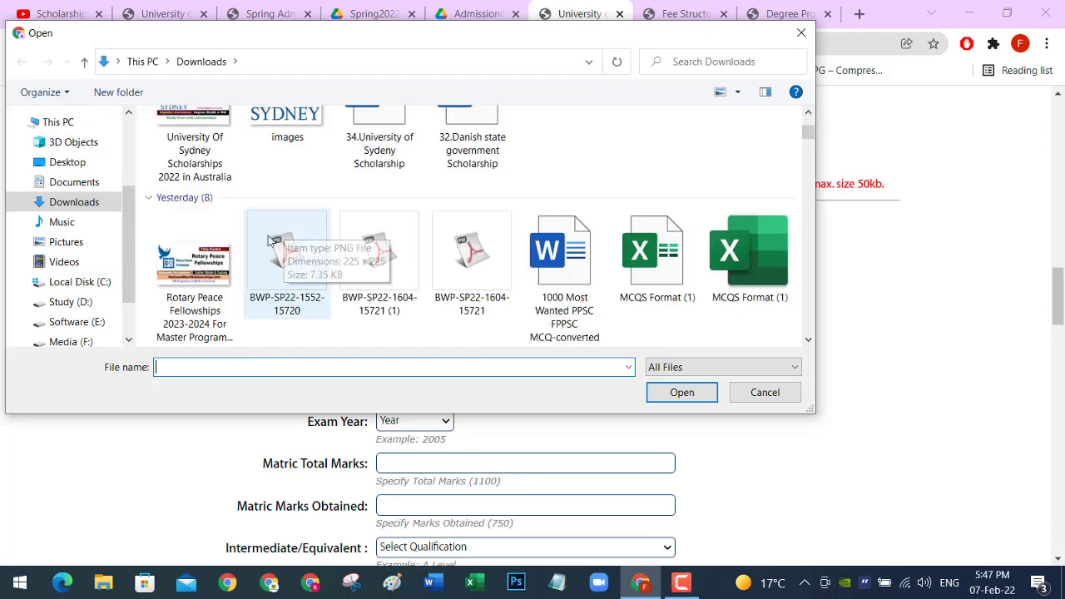
pyautogui.doubleClick(207, 266)
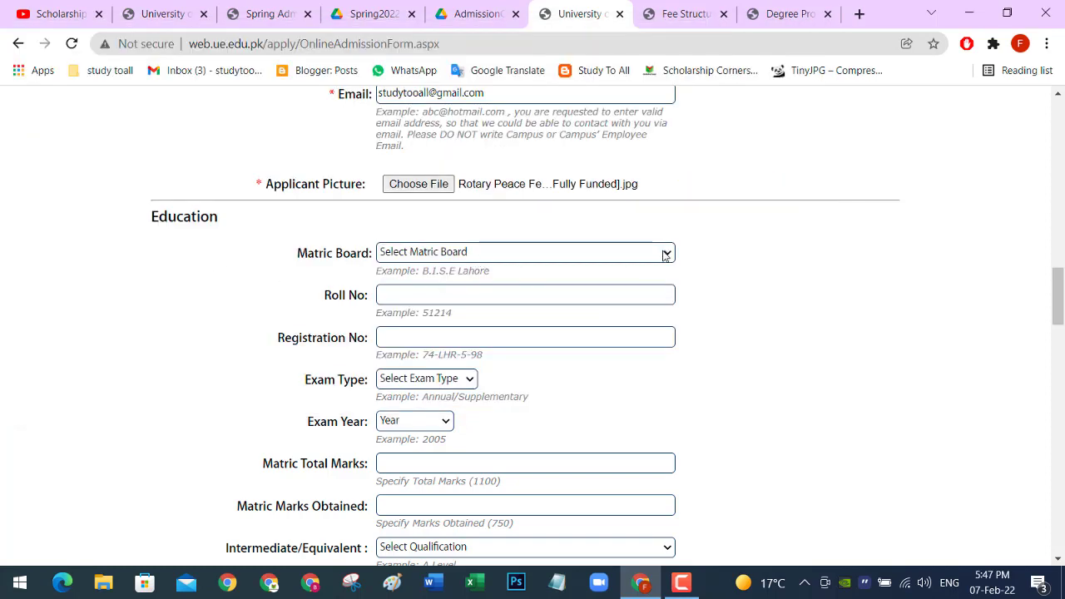
pyautogui.scroll(-1, 667, 253)
# Step: Choose the Lahore board for matric and enter the roll and registration numbers
pyautogui.click(668, 172)
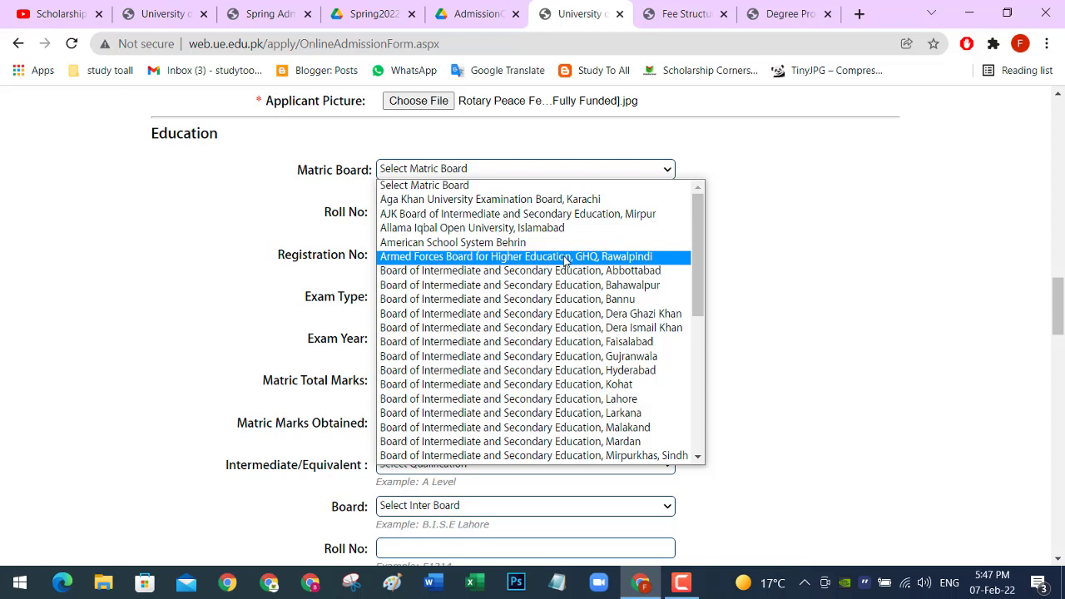
pyautogui.click(508, 398)
pyautogui.click(446, 214)
pyautogui.write('12345656')
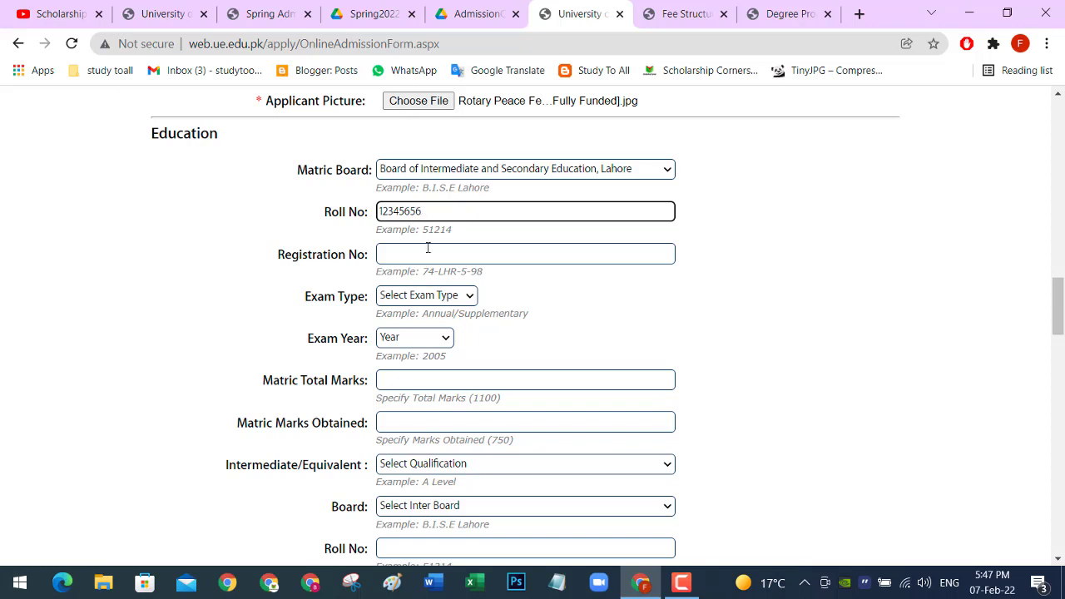
pyautogui.click(427, 249)
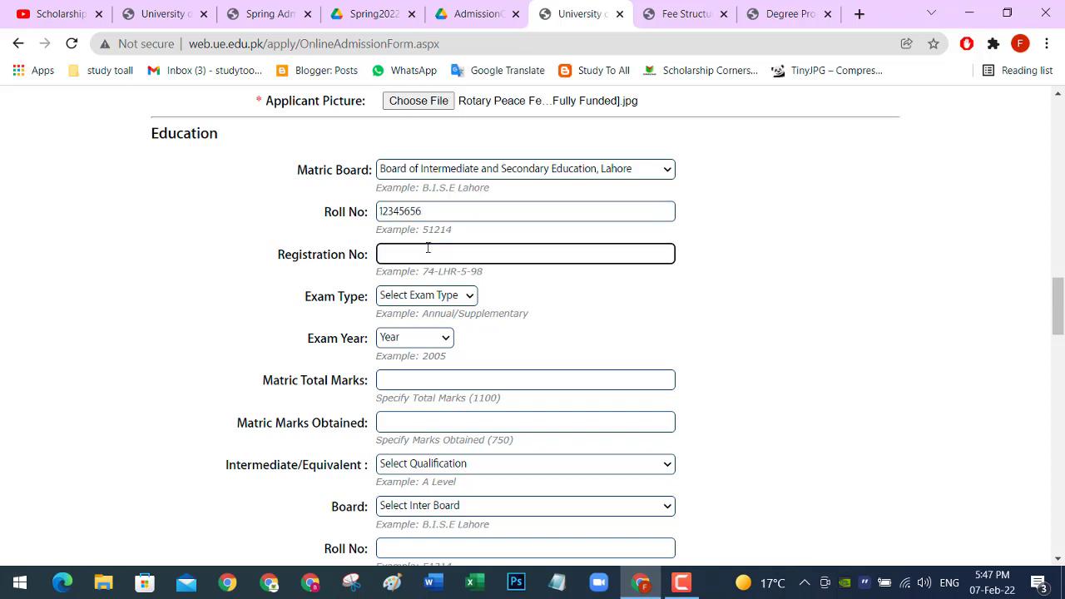
pyautogui.write('12345778989')
# Step: Set the matric exam to Annual 2012 with 967 of 1100 marks
pyautogui.click(475, 301)
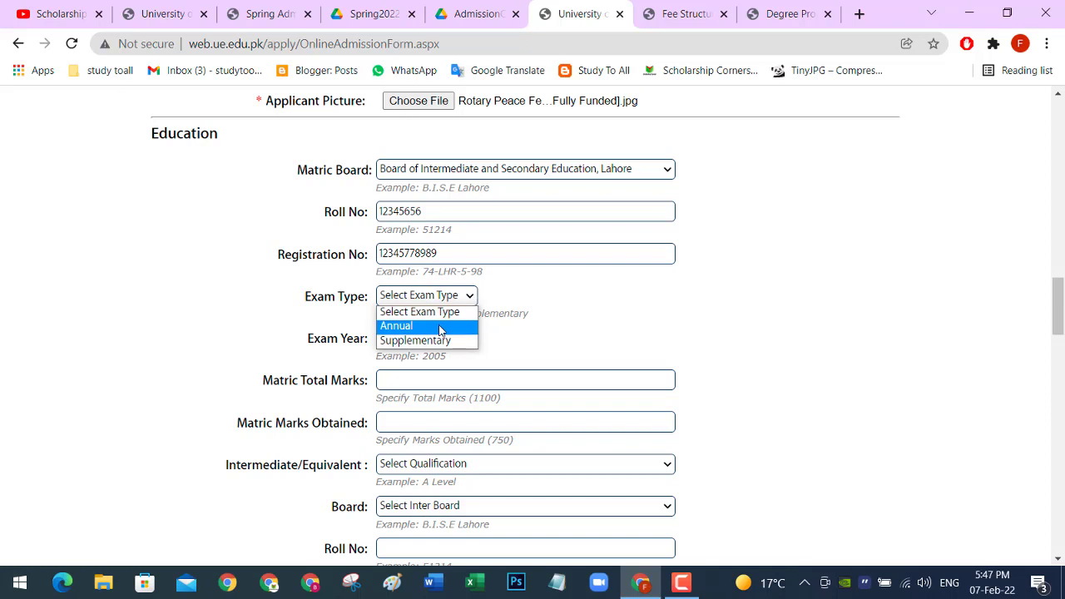
pyautogui.click(445, 326)
pyautogui.scroll(-1, 448, 299)
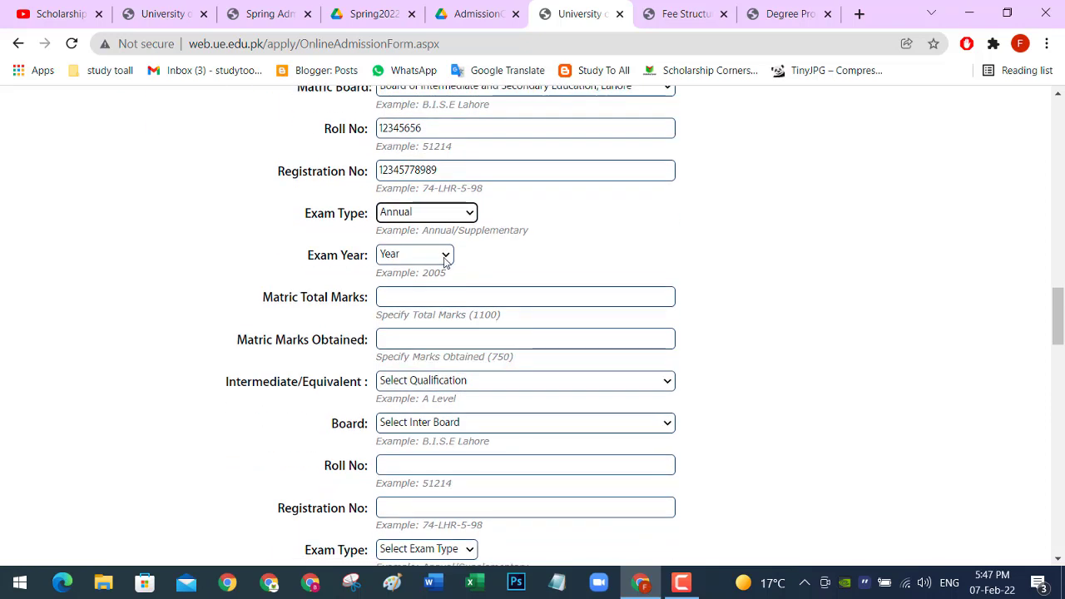
pyautogui.click(445, 258)
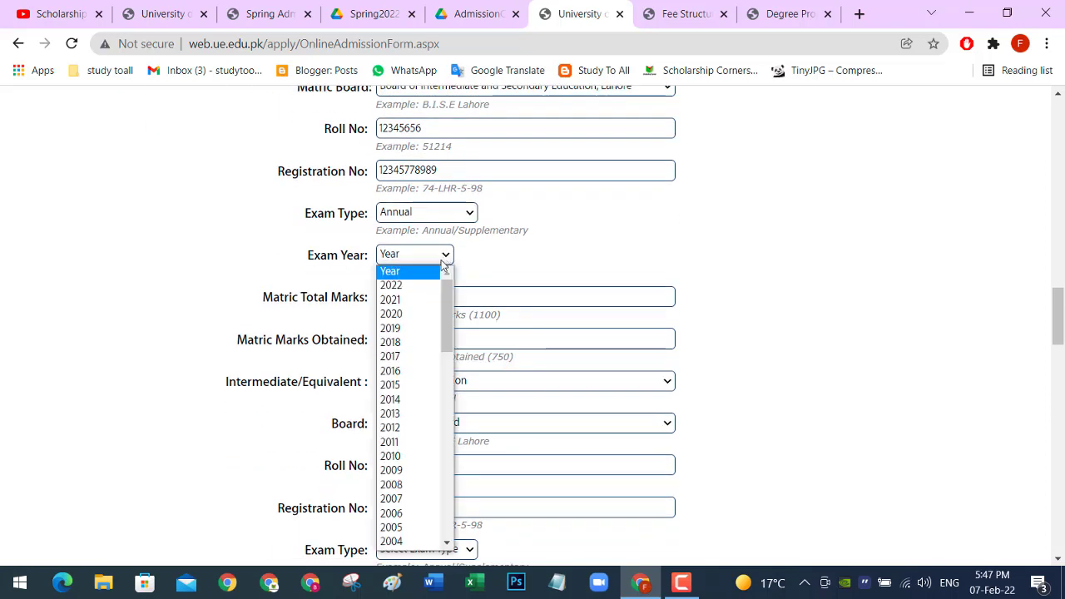
pyautogui.click(400, 358)
pyautogui.scroll(-1, 404, 350)
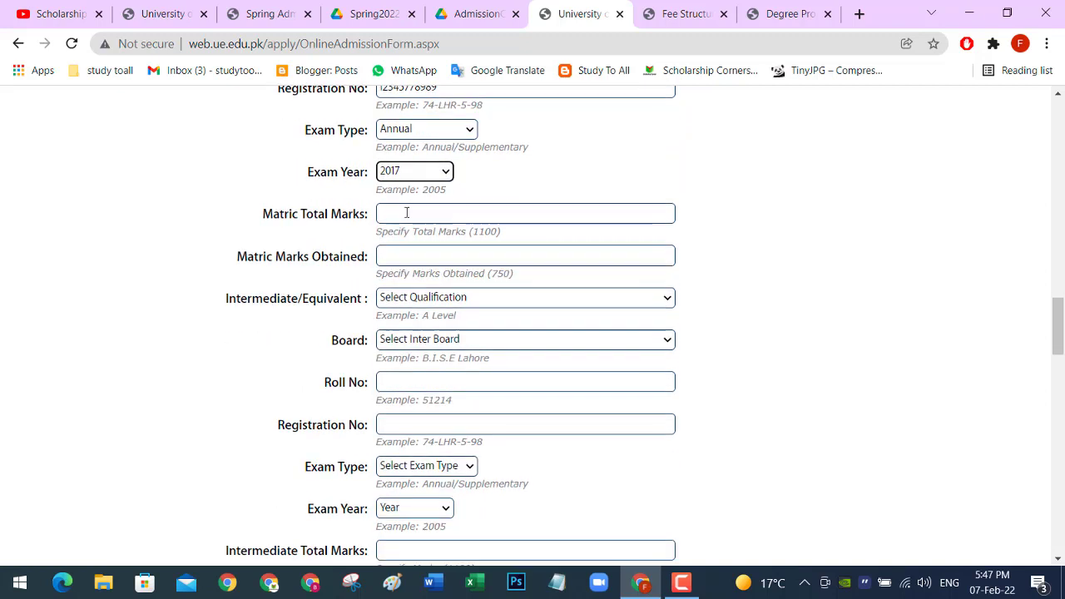
pyautogui.click(405, 213)
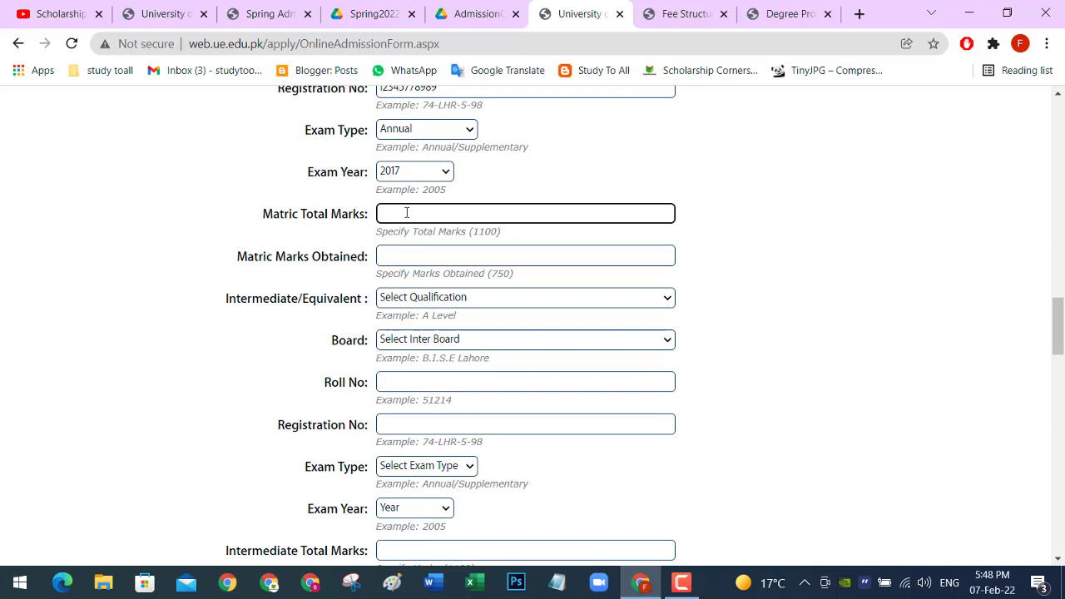
pyautogui.write('96')
pyautogui.write('1100')
pyautogui.click(402, 251)
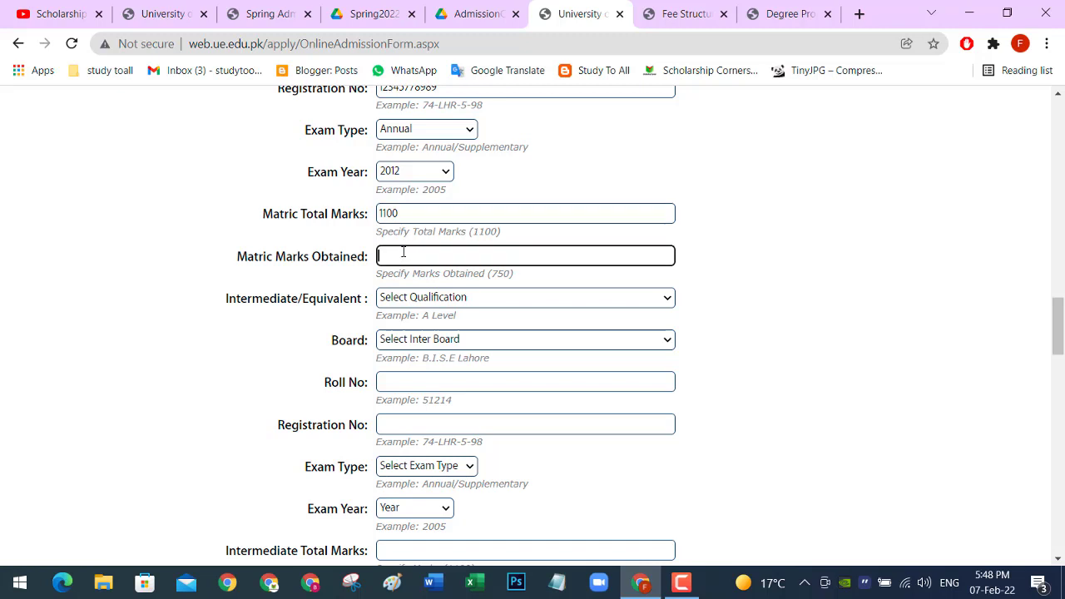
pyautogui.write('967')
pyautogui.click(532, 298)
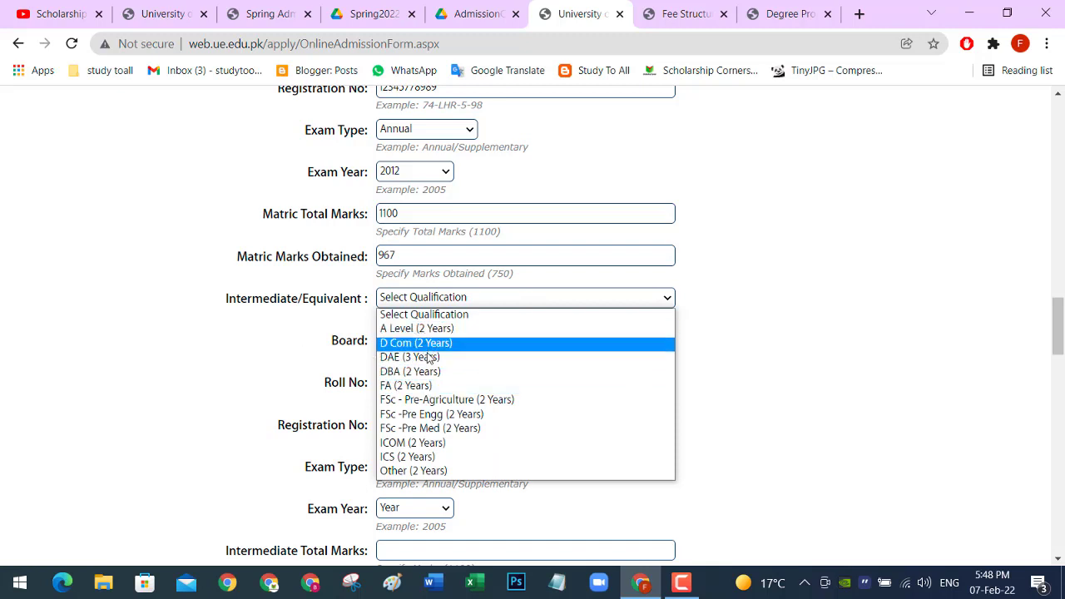
# Step: Choose FSc -Pre Engg and tick Computer Science, Mathematics and Physics as subjects
pyautogui.click(430, 414)
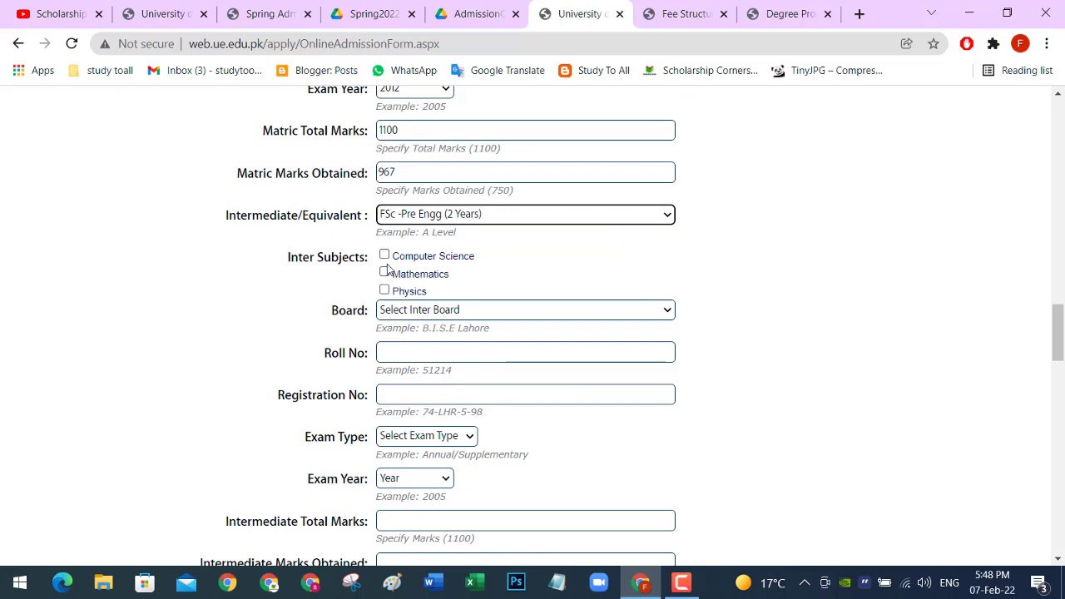
pyautogui.click(384, 272)
pyautogui.click(384, 272)
pyautogui.click(384, 272)
# Step: Pick the Lahore board for intermediate and enter the roll and registration numbers
pyautogui.scroll(-1, 501, 230)
pyautogui.click(502, 231)
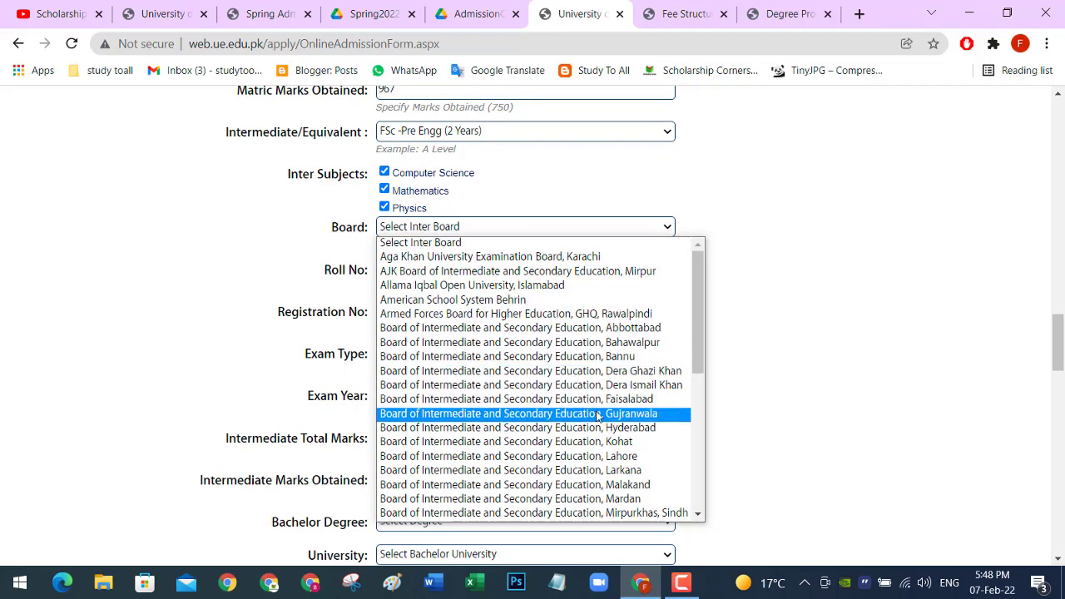
pyautogui.click(500, 456)
pyautogui.scroll(-1, 403, 179)
pyautogui.click(406, 188)
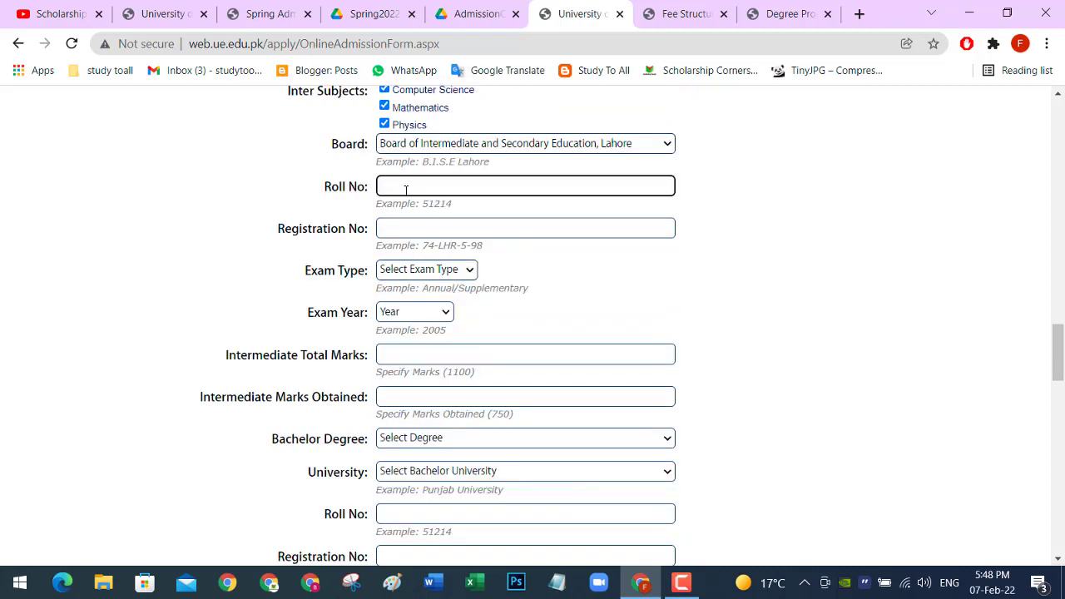
pyautogui.write('12234566')
pyautogui.click(404, 226)
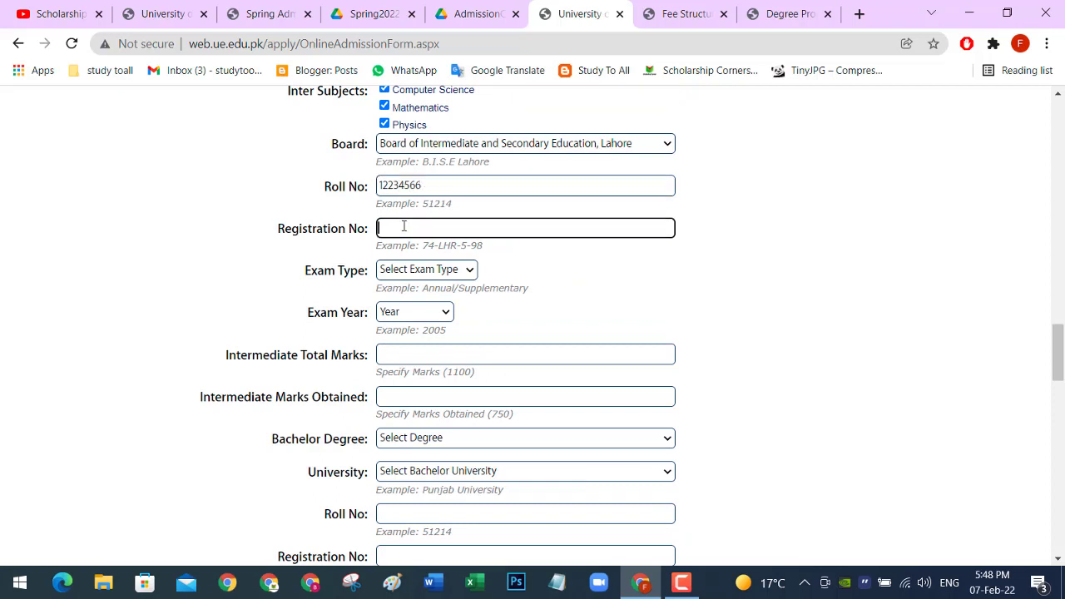
pyautogui.write('123356788')
# Step: Set the intermediate exam to Annual 2015 with 880 of 1100 marks
pyautogui.click(472, 272)
pyautogui.click(444, 299)
pyautogui.scroll(-1, 444, 268)
pyautogui.click(445, 314)
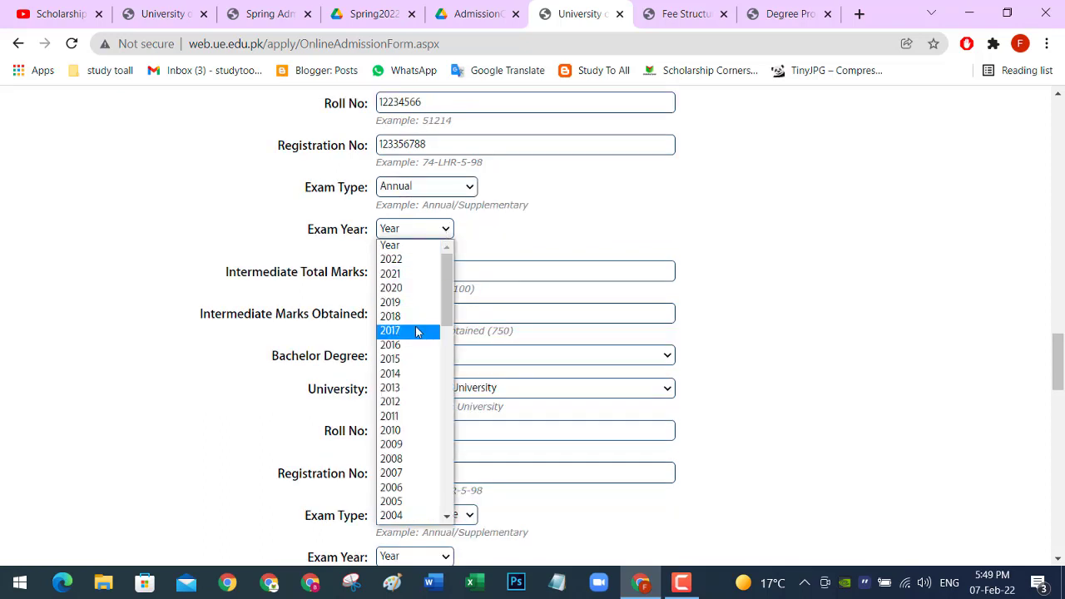
pyautogui.click(390, 358)
pyautogui.scroll(-1, 404, 197)
pyautogui.click(404, 191)
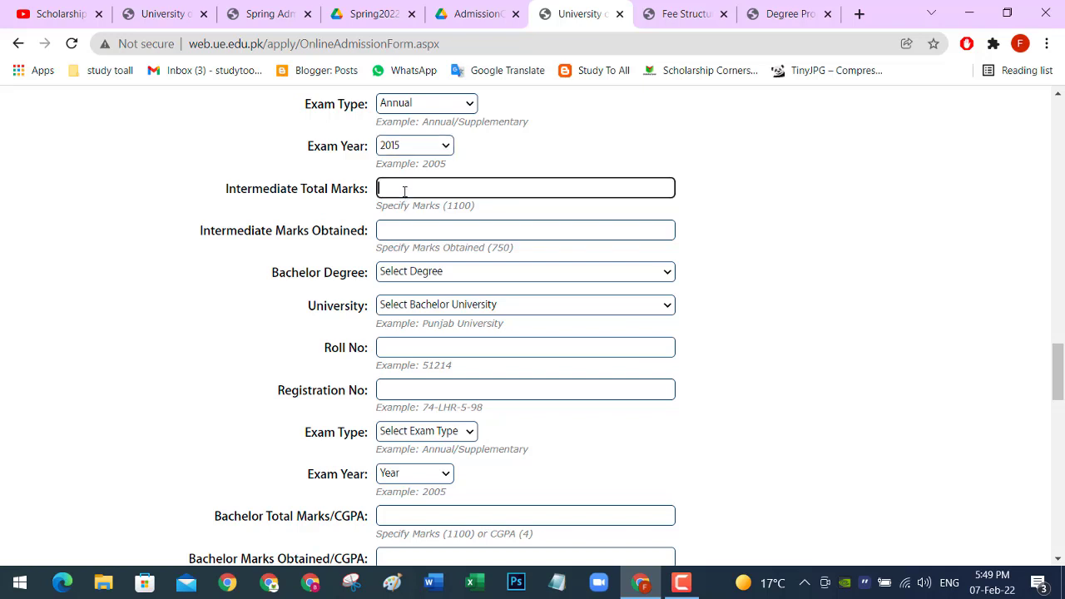
pyautogui.write('1100')
pyautogui.click(403, 234)
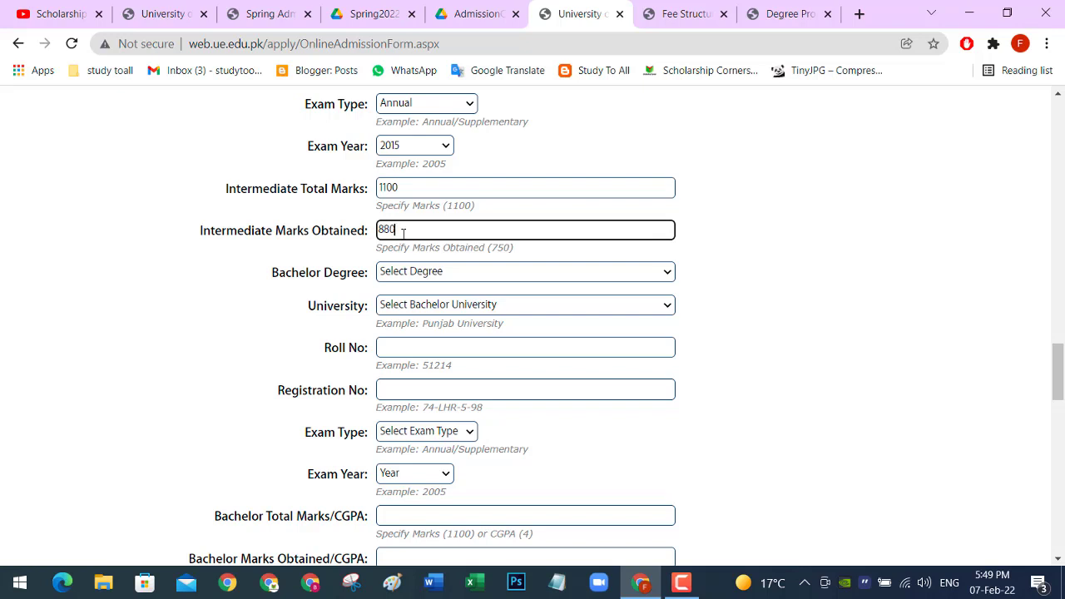
pyautogui.scroll(-1, 403, 234)
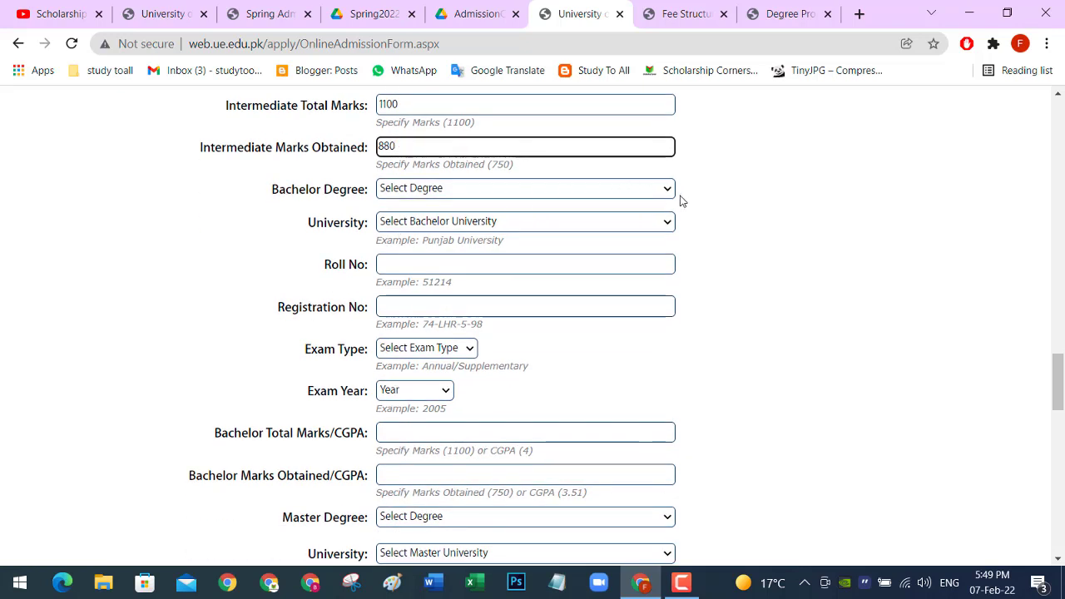
# Step: Choose Associate Degree in Arts (2 Years) from Forman Christian College, Lahore as the bachelor degree
pyautogui.click(668, 191)
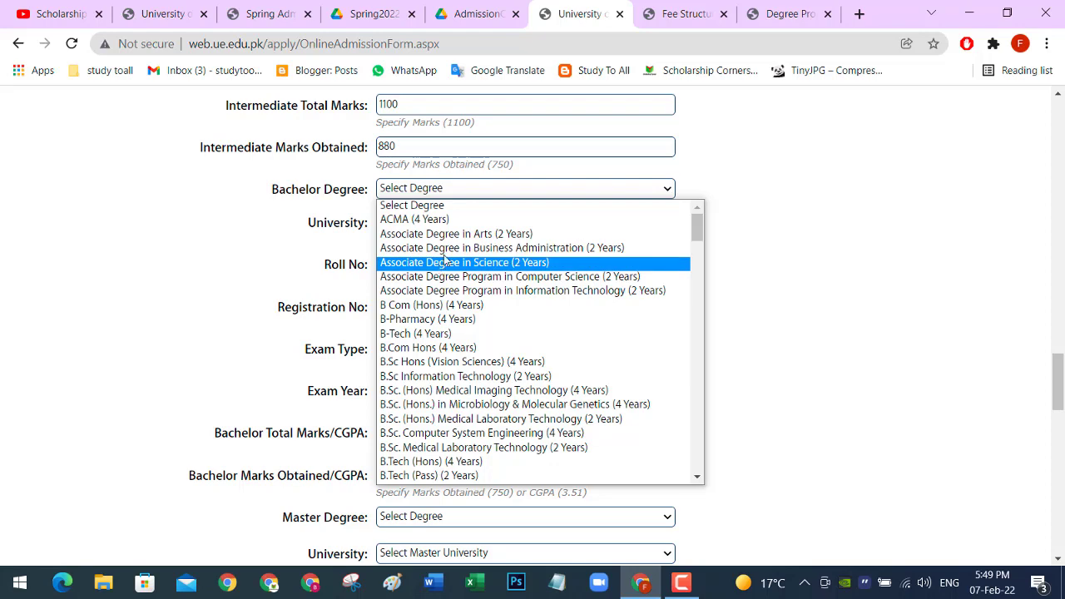
pyautogui.click(457, 237)
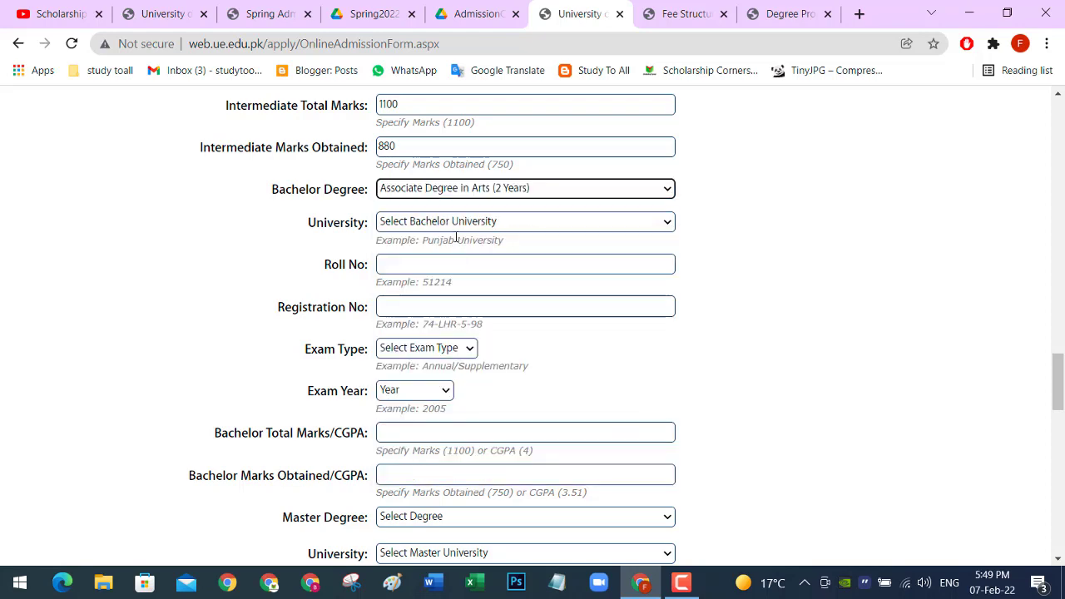
pyautogui.click(647, 226)
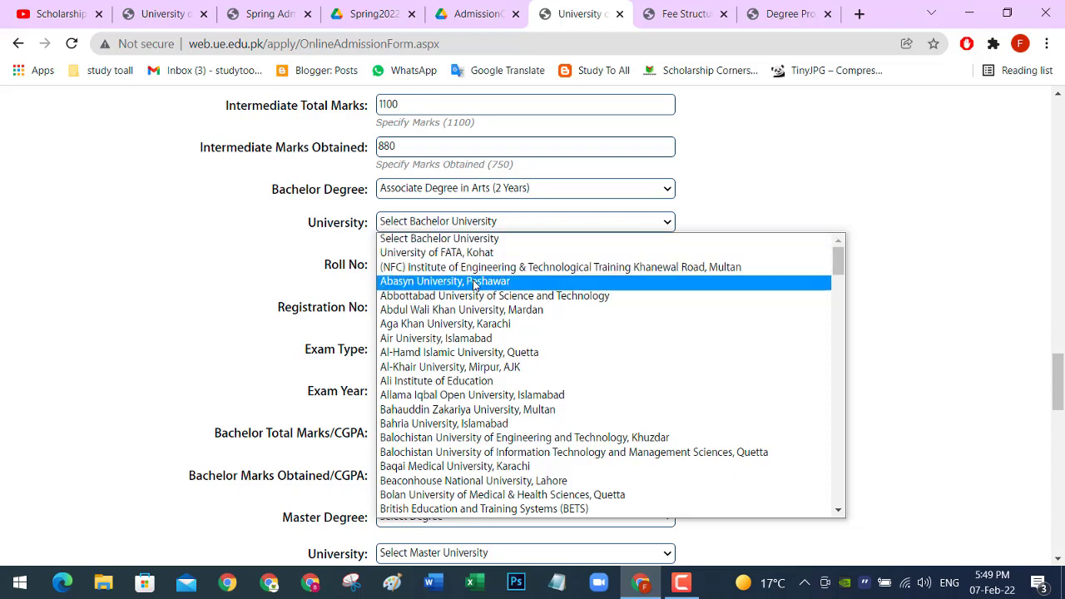
pyautogui.write('for')
pyautogui.press('Return')
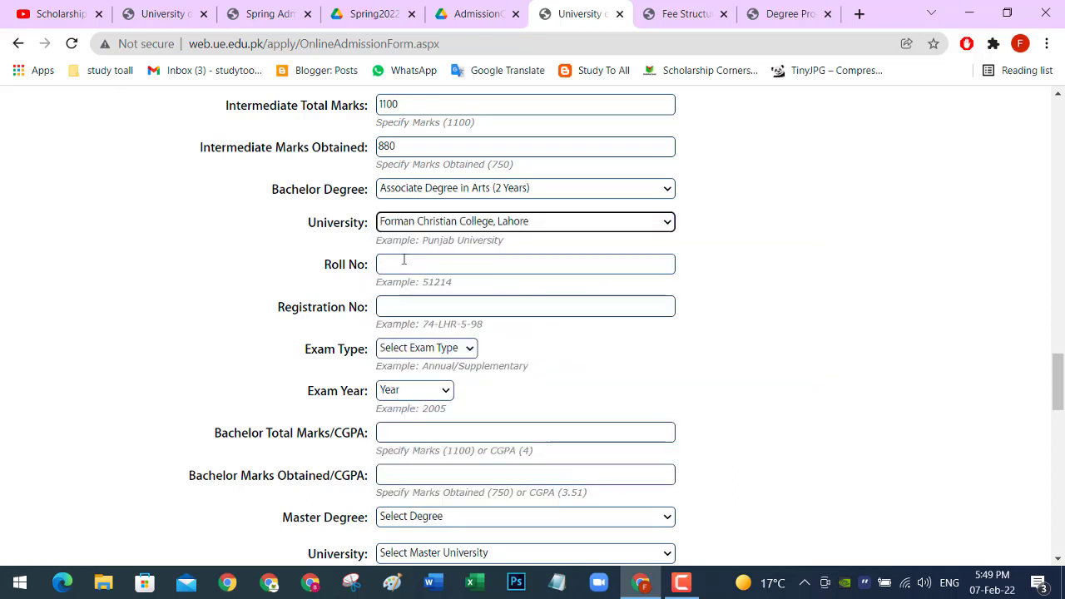
# Step: Fill in the bachelor roll number and registration number fields
pyautogui.click(404, 263)
pyautogui.write('1234567')
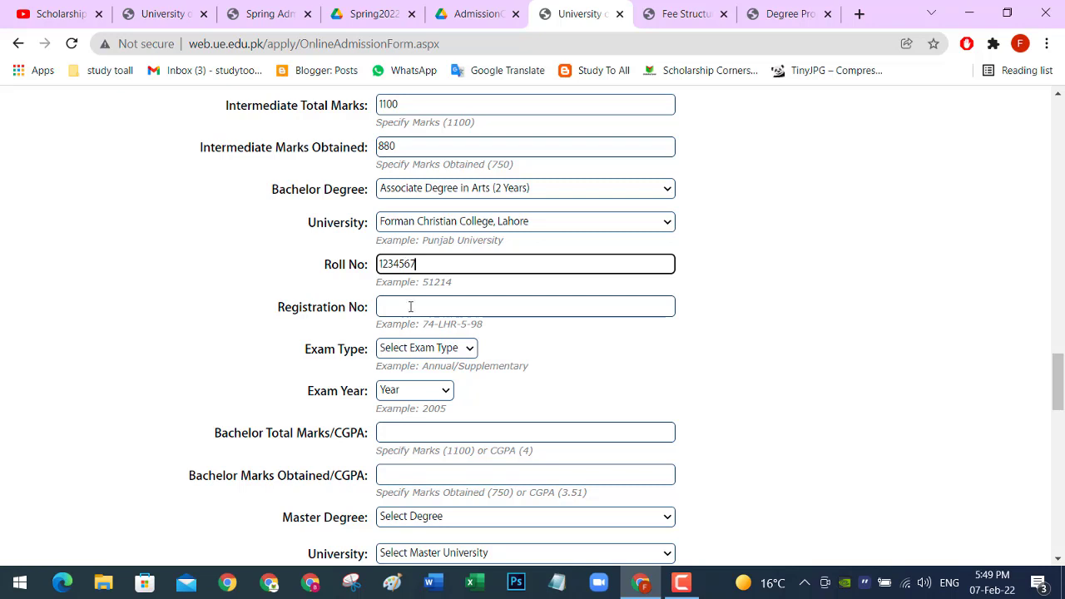
pyautogui.click(410, 307)
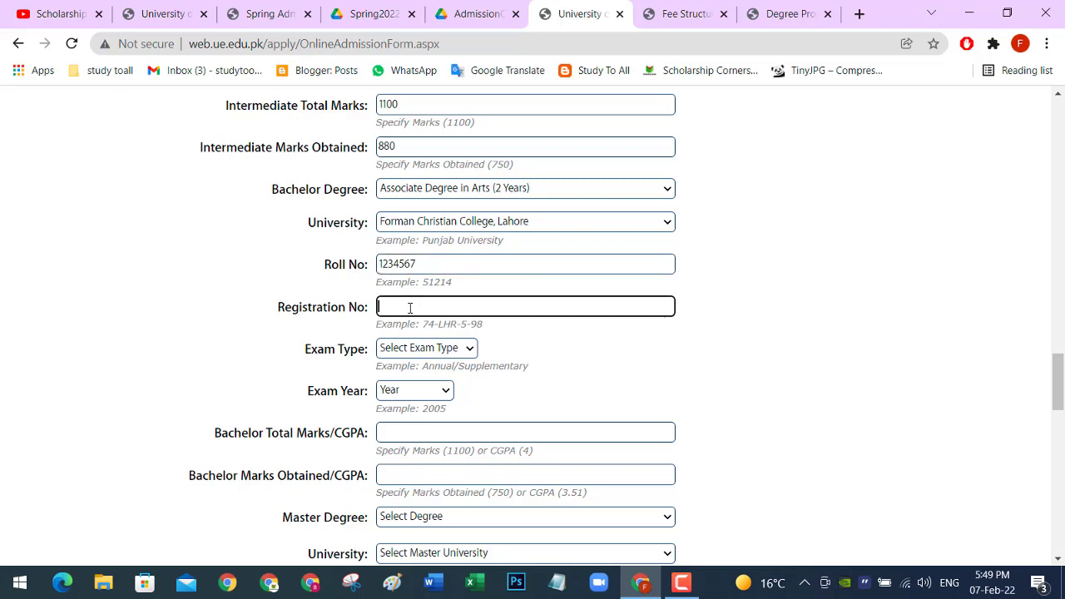
pyautogui.write('12346789')
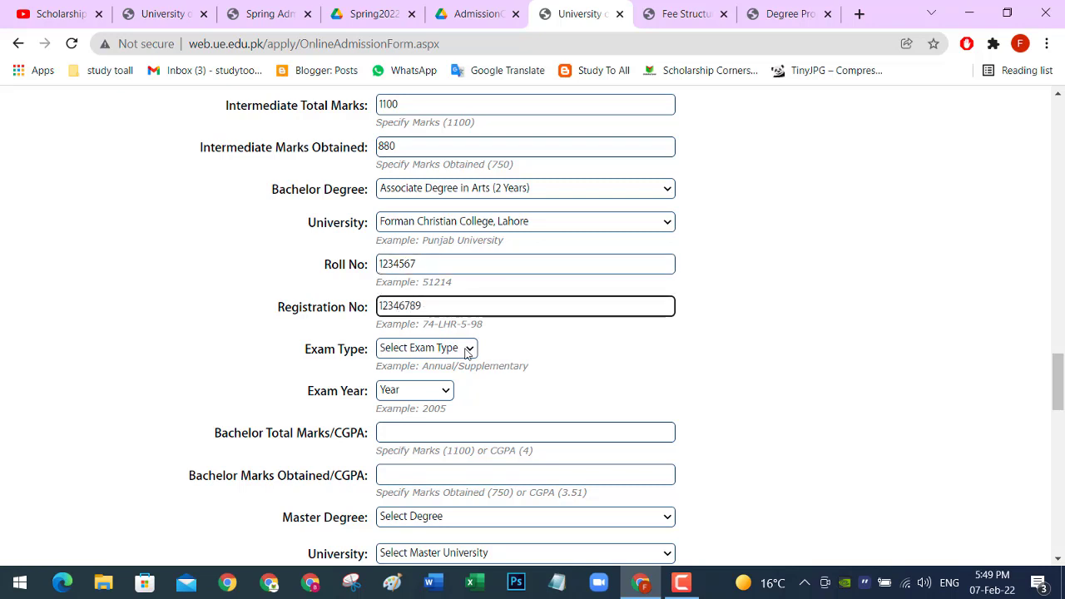
# Step: Set the bachelor exam type to Annual and the exam year to 2020
pyautogui.click(465, 350)
pyautogui.click(418, 375)
pyautogui.scroll(-1, 416, 374)
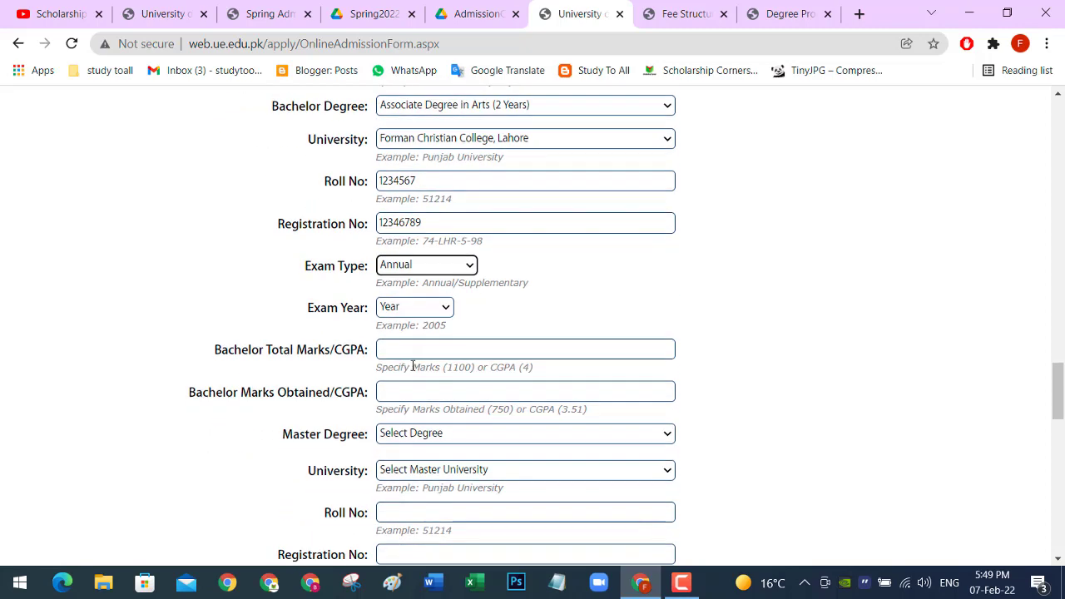
pyautogui.click(466, 268)
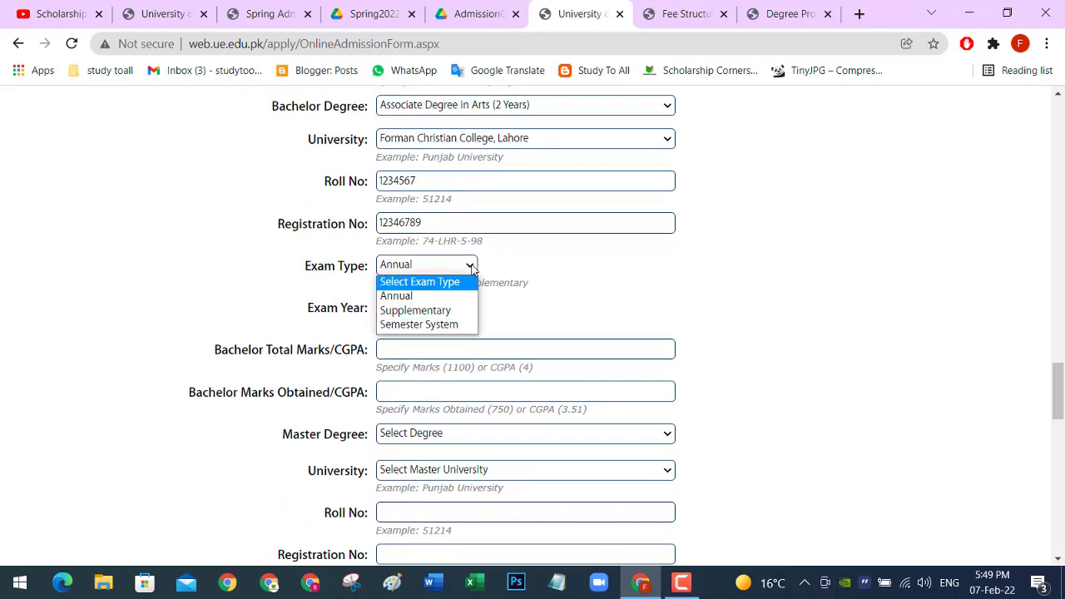
pyautogui.click(471, 268)
pyautogui.scroll(-1, 468, 271)
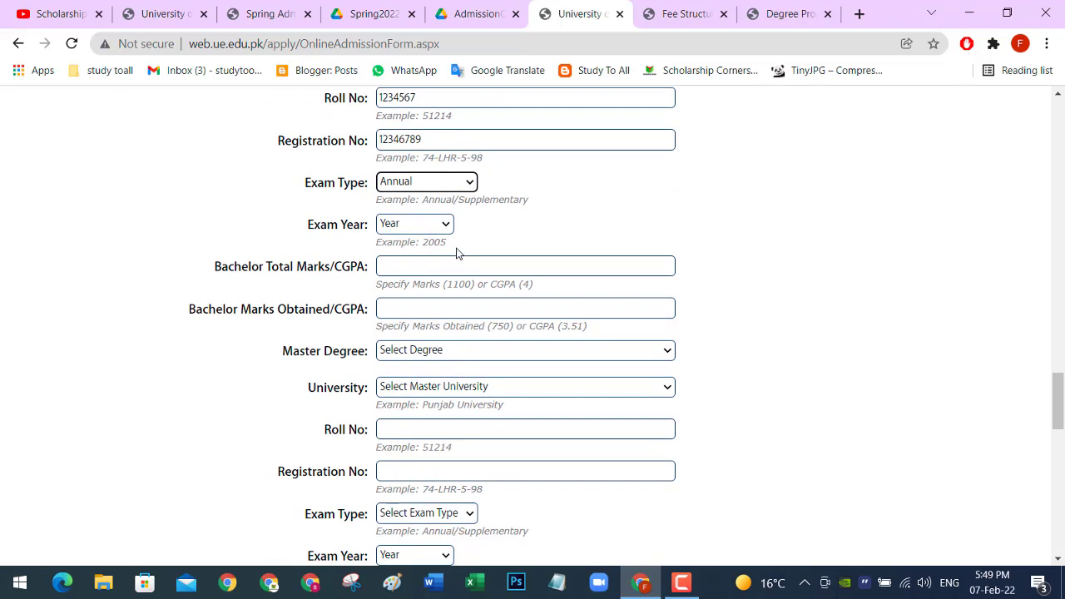
pyautogui.click(446, 225)
pyautogui.click(417, 271)
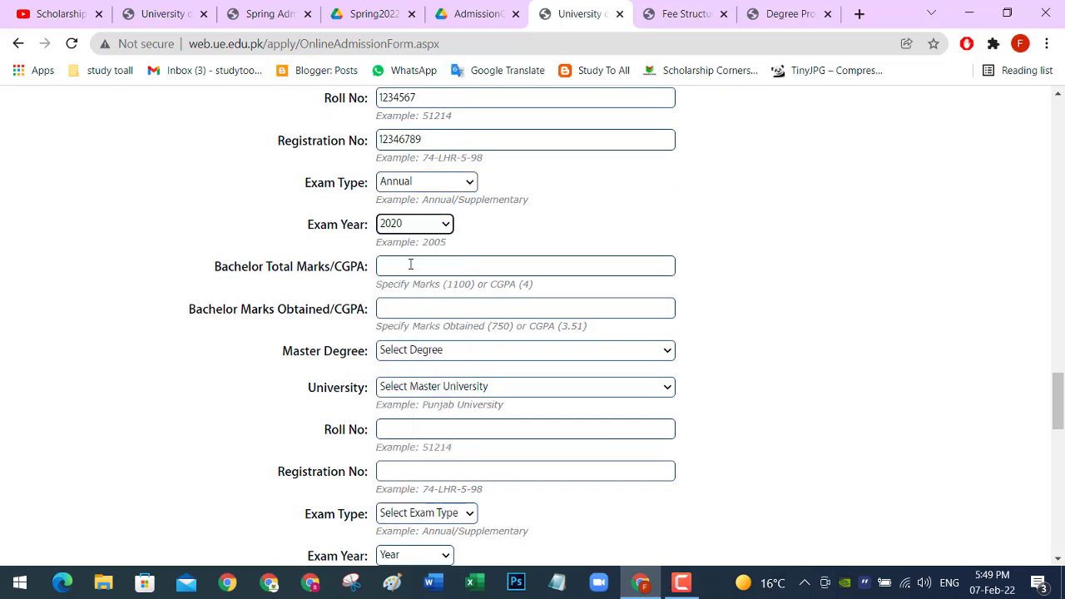
# Step: Enter bachelor total CGPA 4.0 and obtained CGPA 3.2
pyautogui.click(410, 264)
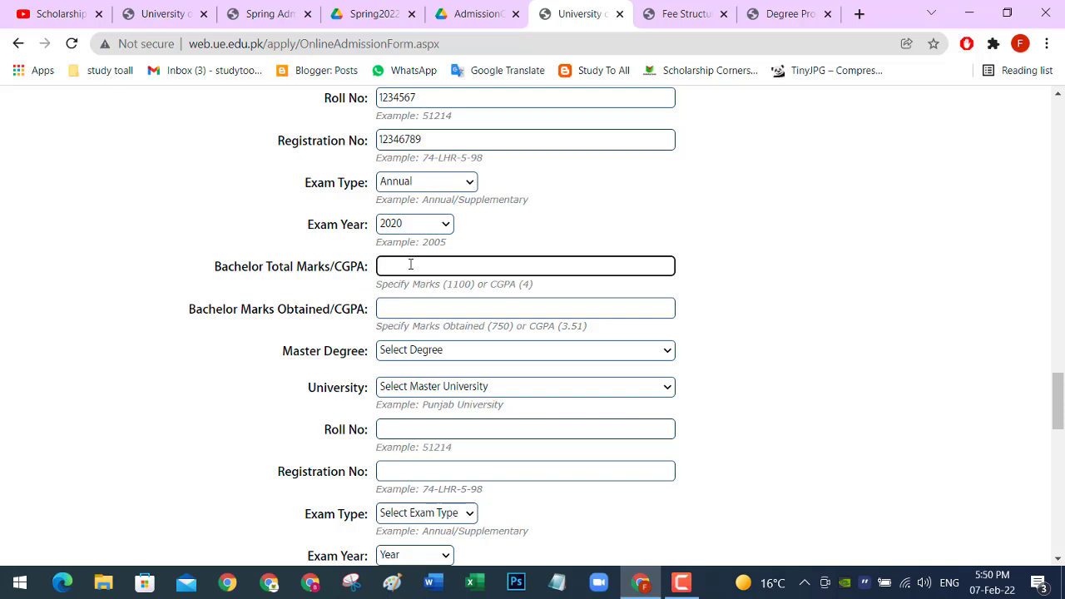
pyautogui.write('4.0')
pyautogui.click(395, 309)
pyautogui.write('3')
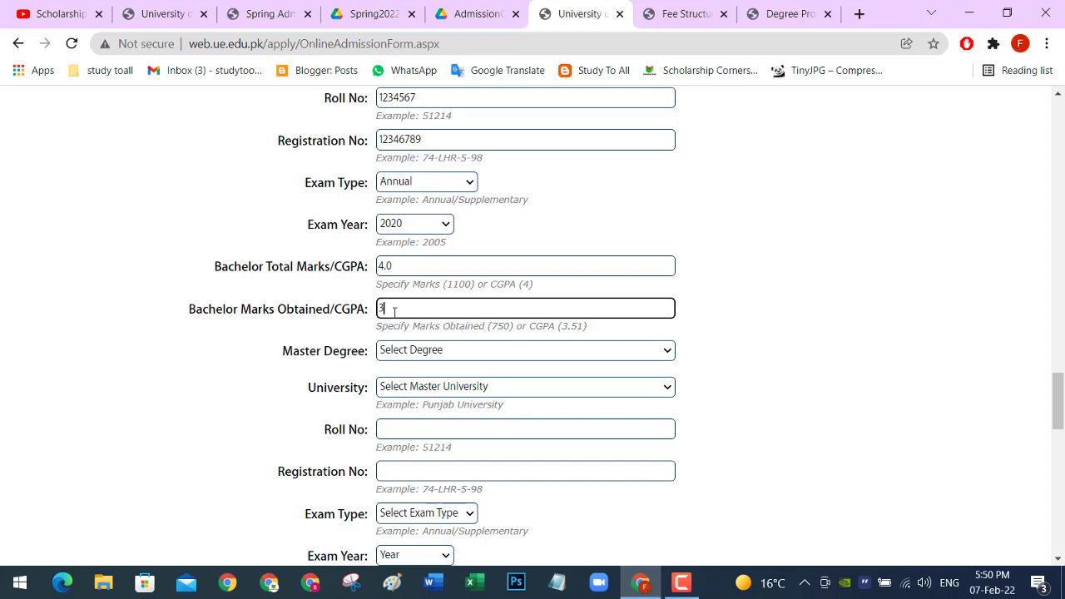
pyautogui.write('.2')
pyautogui.scroll(-2, 400, 310)
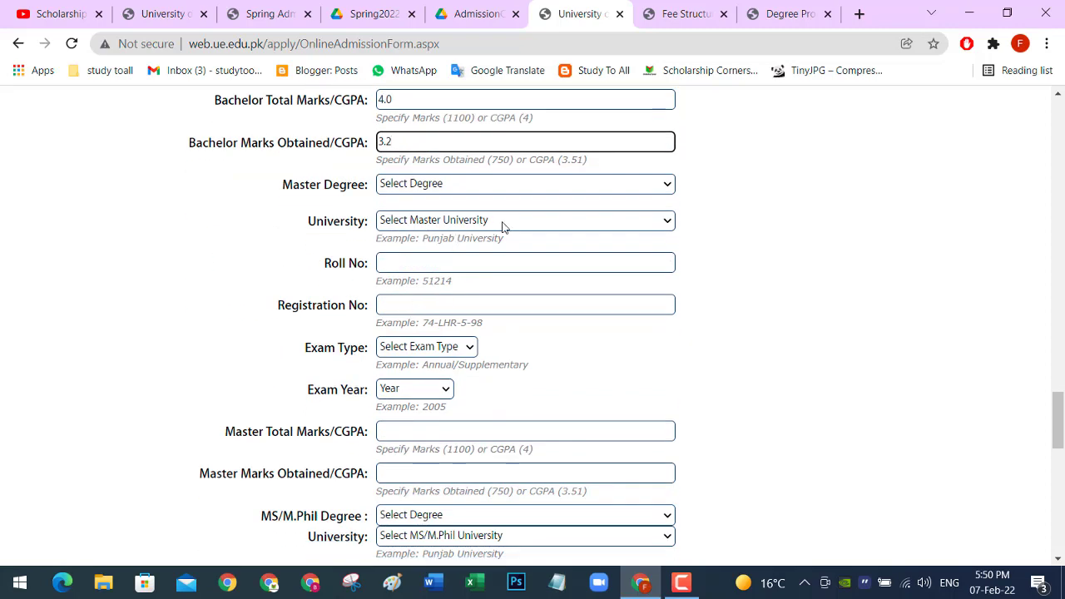
pyautogui.scroll(-2, 458, 200)
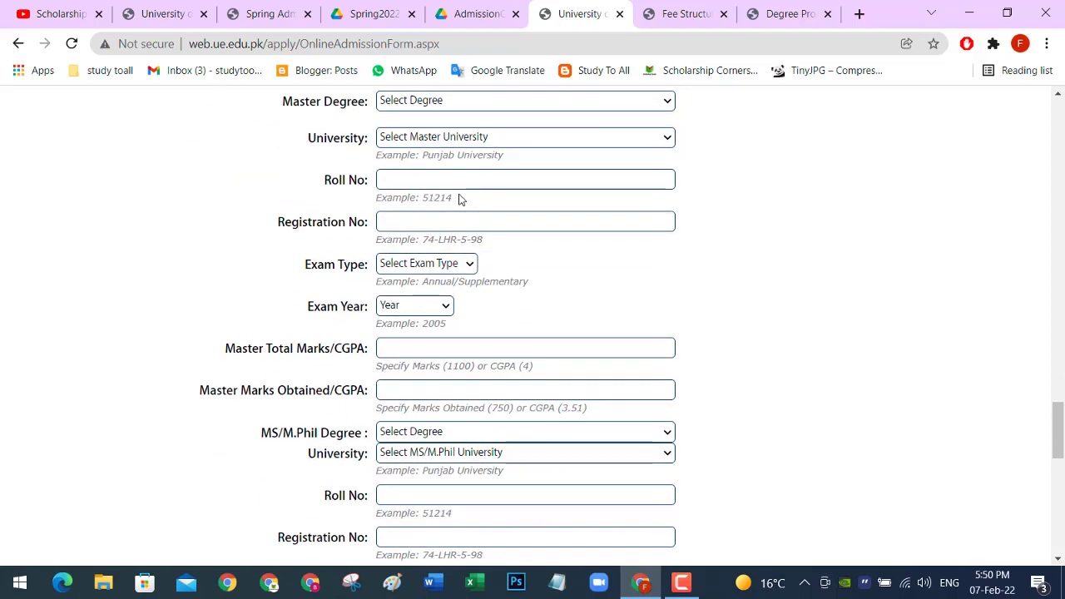
pyautogui.scroll(-4, 459, 199)
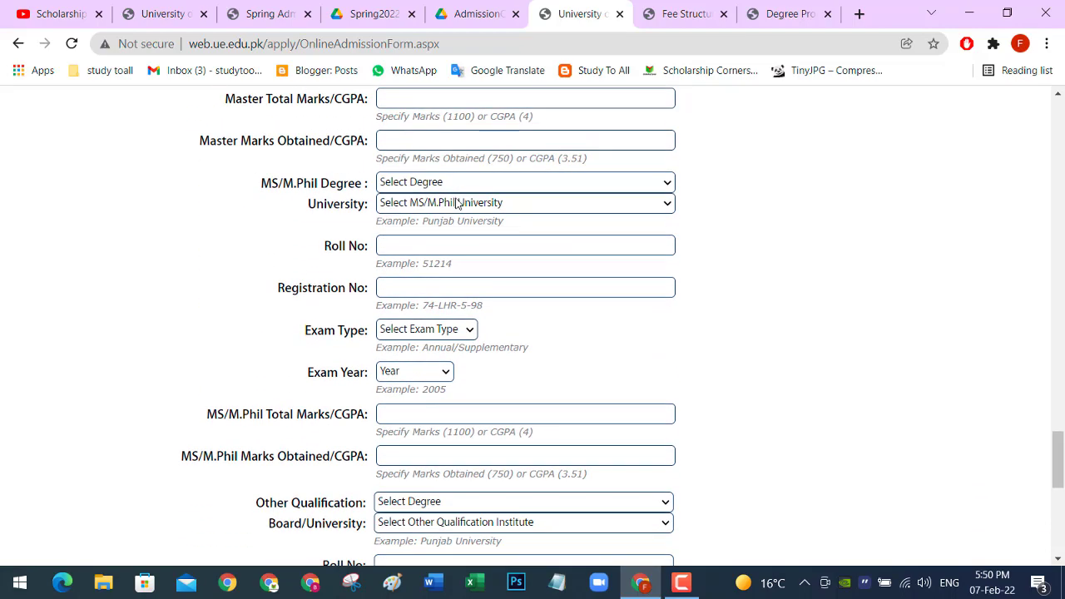
pyautogui.scroll(2, 455, 204)
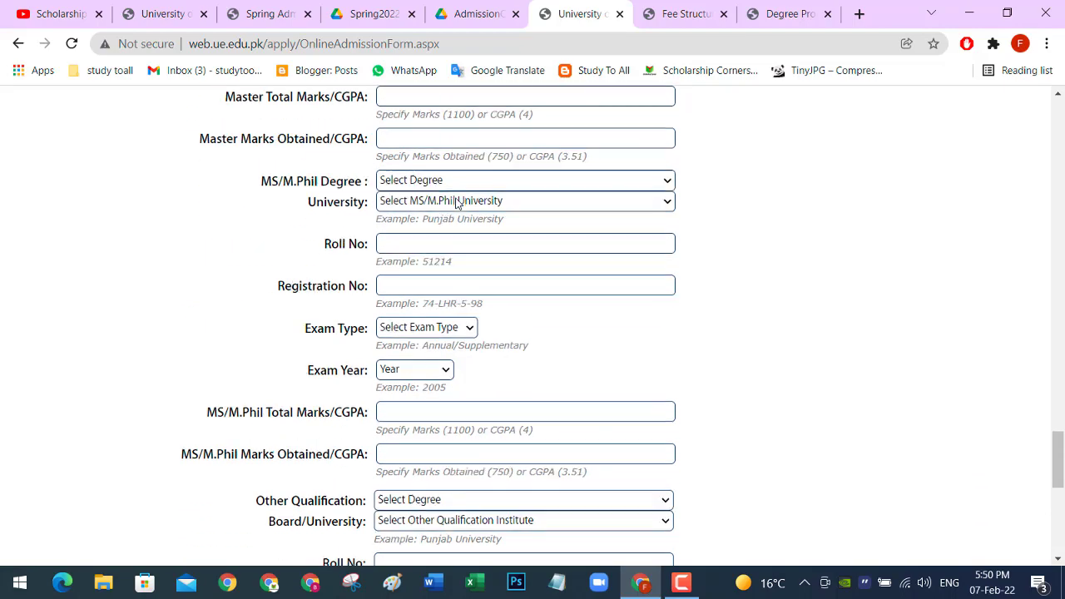
pyautogui.scroll(-3, 458, 202)
pyautogui.scroll(-3, 456, 204)
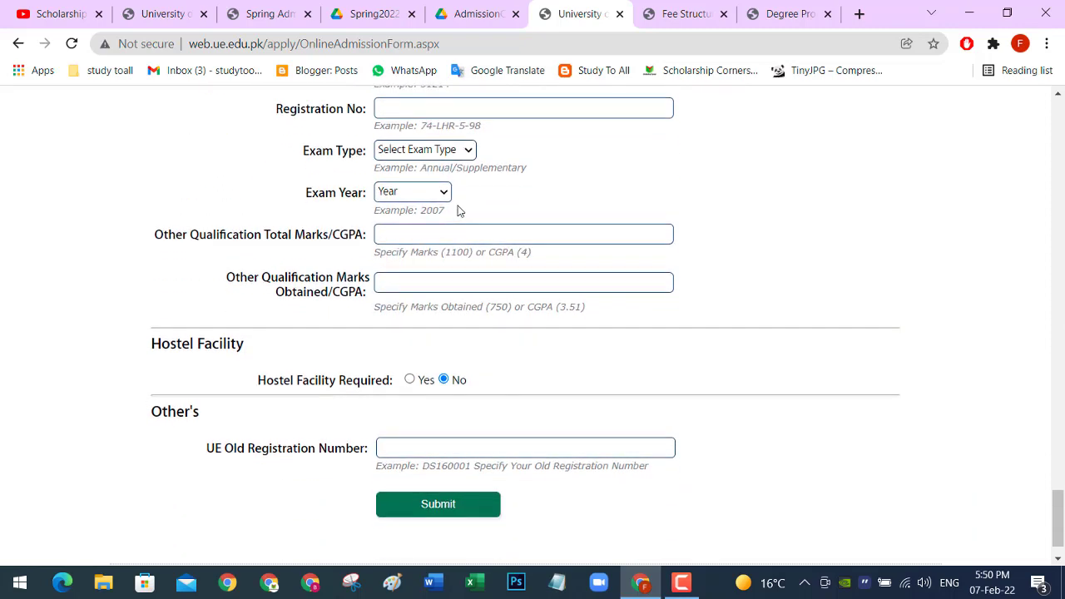
pyautogui.scroll(-1, 458, 210)
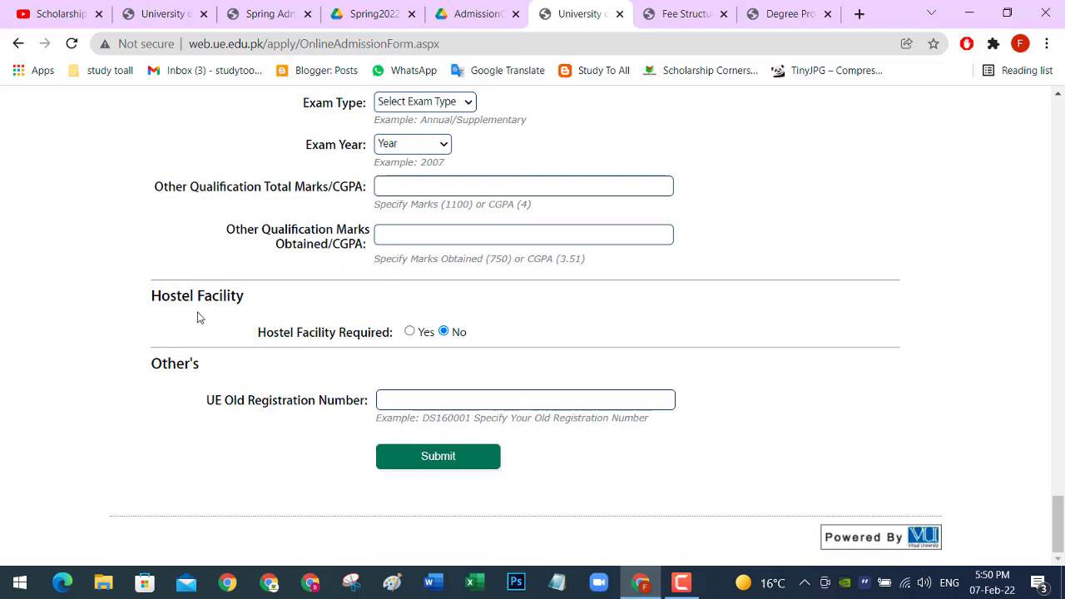
# Step: Choose Yes for Hostel Facility, submit the form, and accept the declaration with OK
pyautogui.click(410, 332)
pyautogui.click(443, 457)
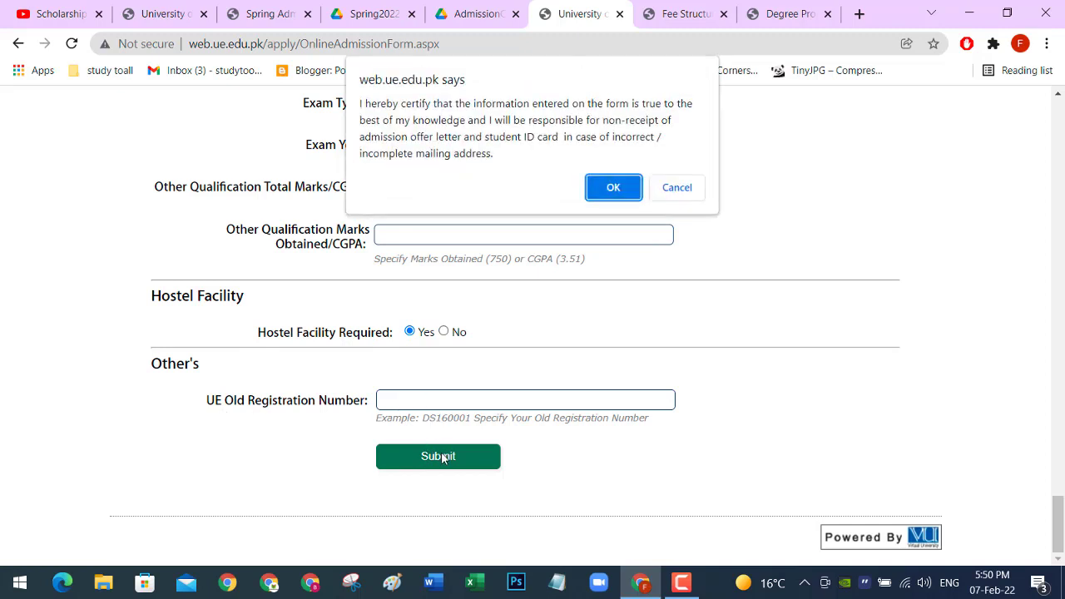
pyautogui.click(611, 189)
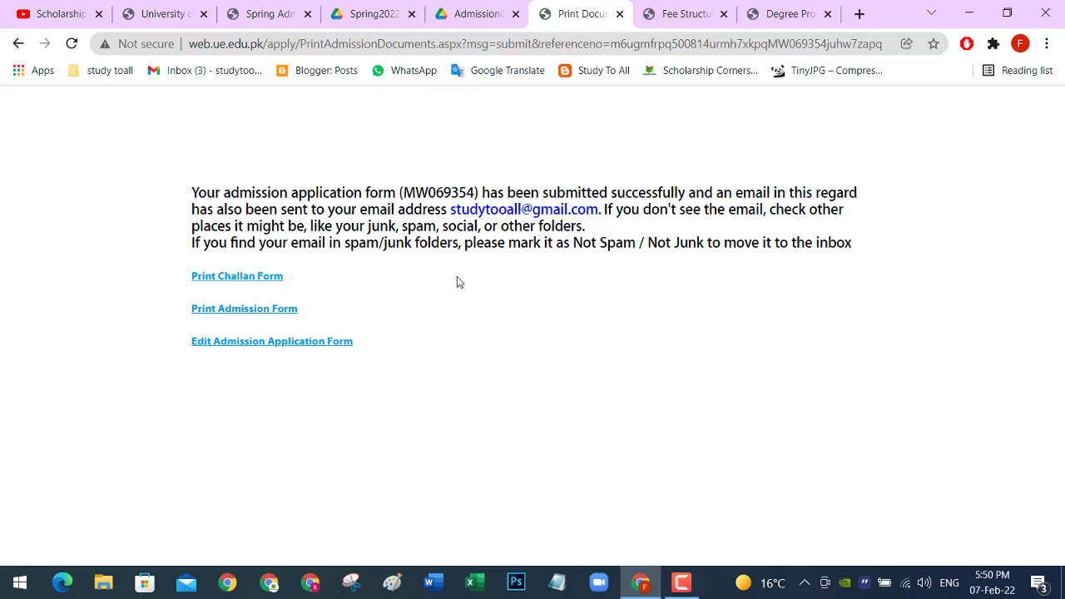
# Step: Open Print Challan Form and Print Admission Form in new tabs, then view the PrintChallan tab
pyautogui.keyDown('ctrl'); pyautogui.click(252, 285); pyautogui.keyUp('ctrl')
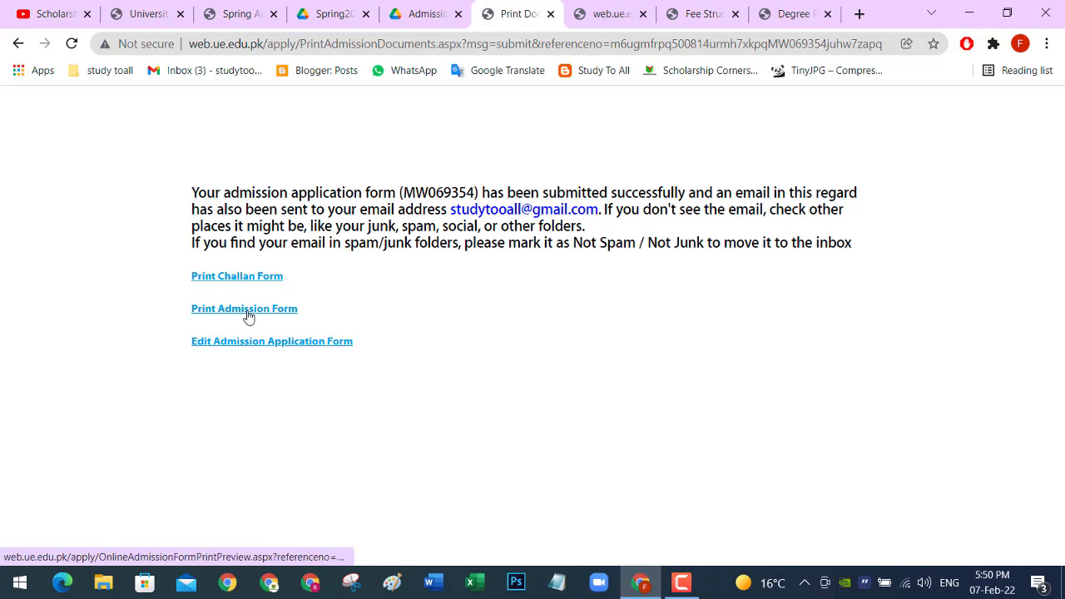
pyautogui.keyDown('ctrl'); pyautogui.click(247, 312); pyautogui.keyUp('ctrl')
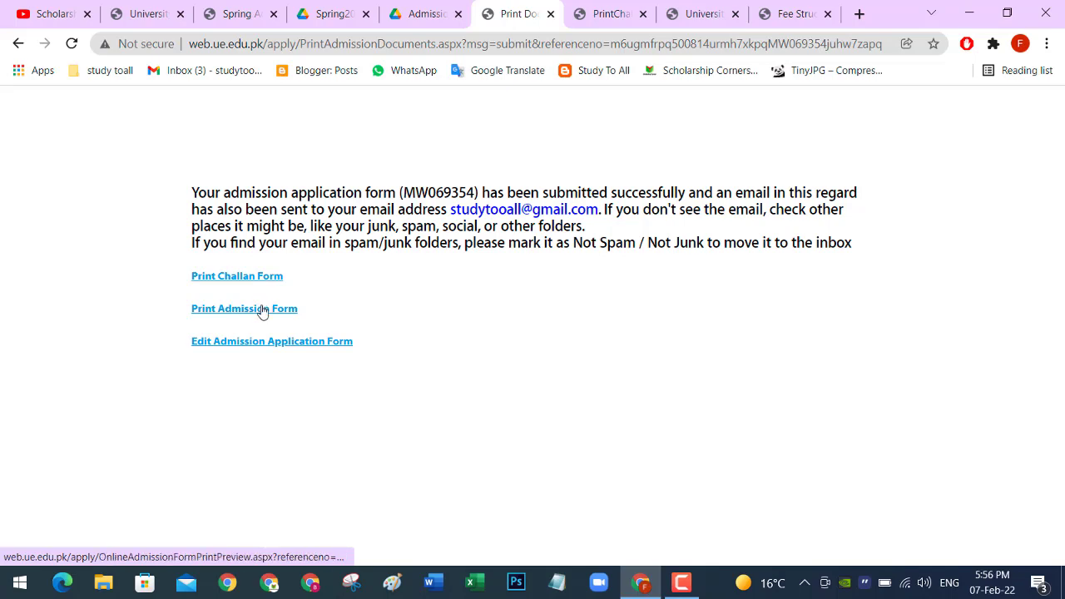
pyautogui.click(592, 17)
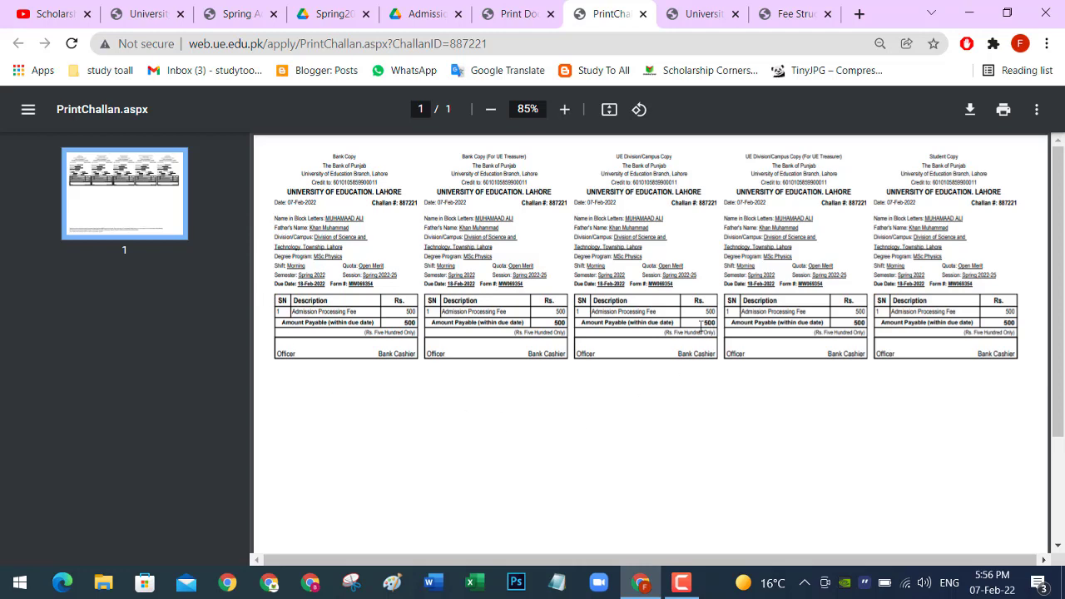
pyautogui.moveTo(704, 313); pyautogui.dragTo(717, 316)
pyautogui.moveTo(922, 159); pyautogui.dragTo(960, 160)
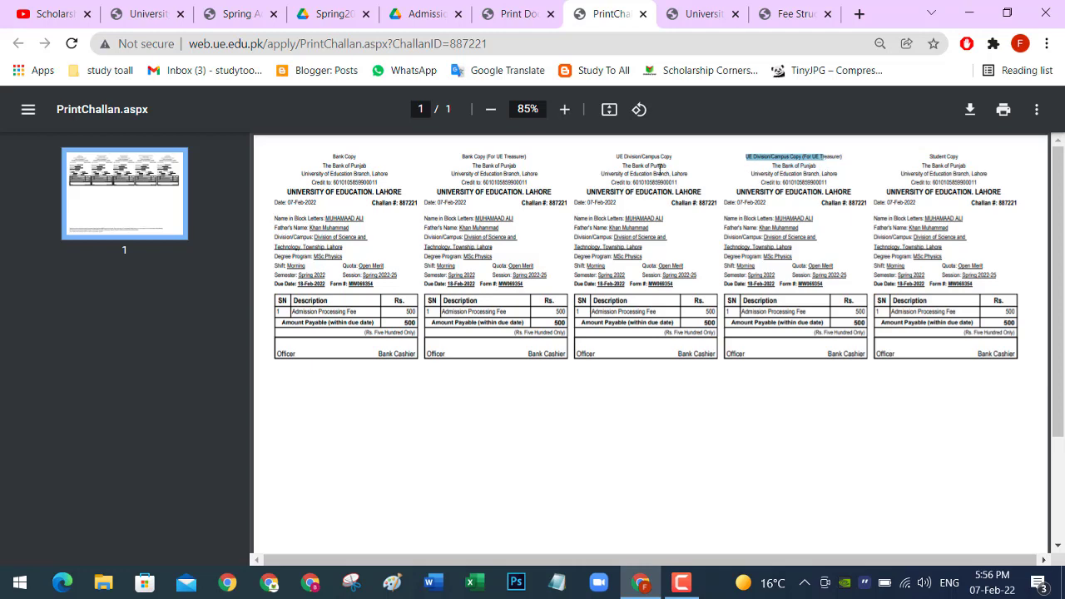
pyautogui.click(616, 160)
pyautogui.moveTo(616, 160); pyautogui.dragTo(408, 202)
pyautogui.click(408, 202)
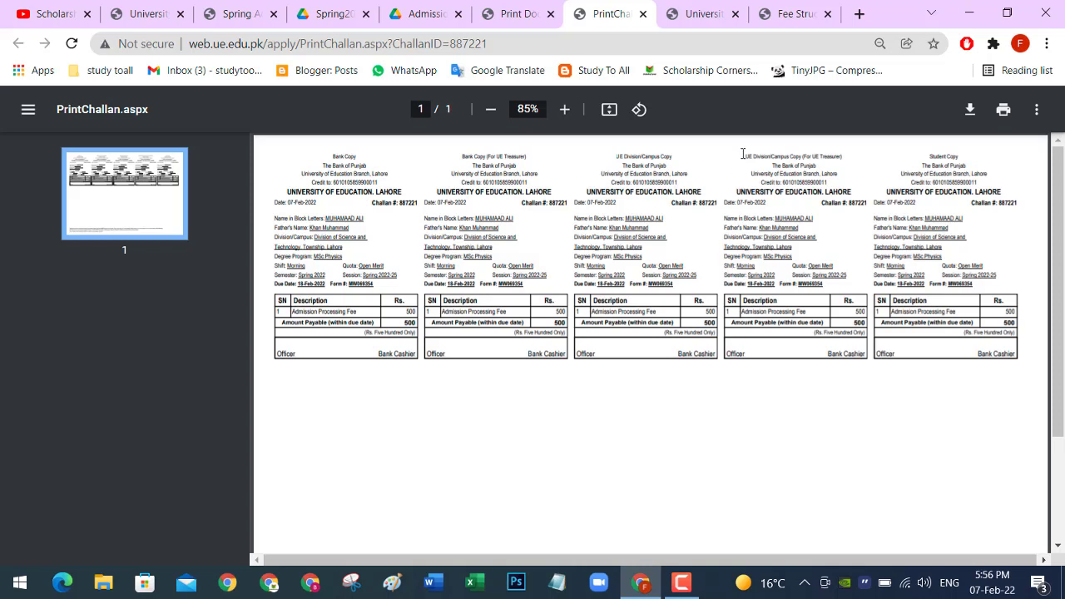
pyautogui.moveTo(745, 155); pyautogui.dragTo(795, 191)
pyautogui.click(826, 224)
# Step: Scroll through the filled admission form preview, then go to the Fee Structure page
pyautogui.click(702, 13)
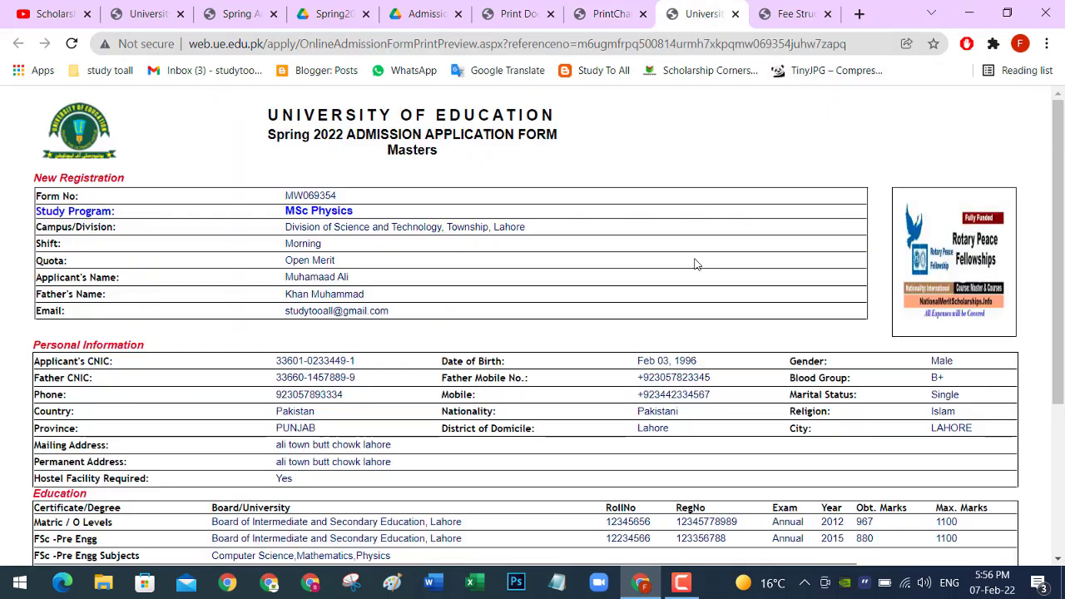
pyautogui.scroll(-1, 610, 265)
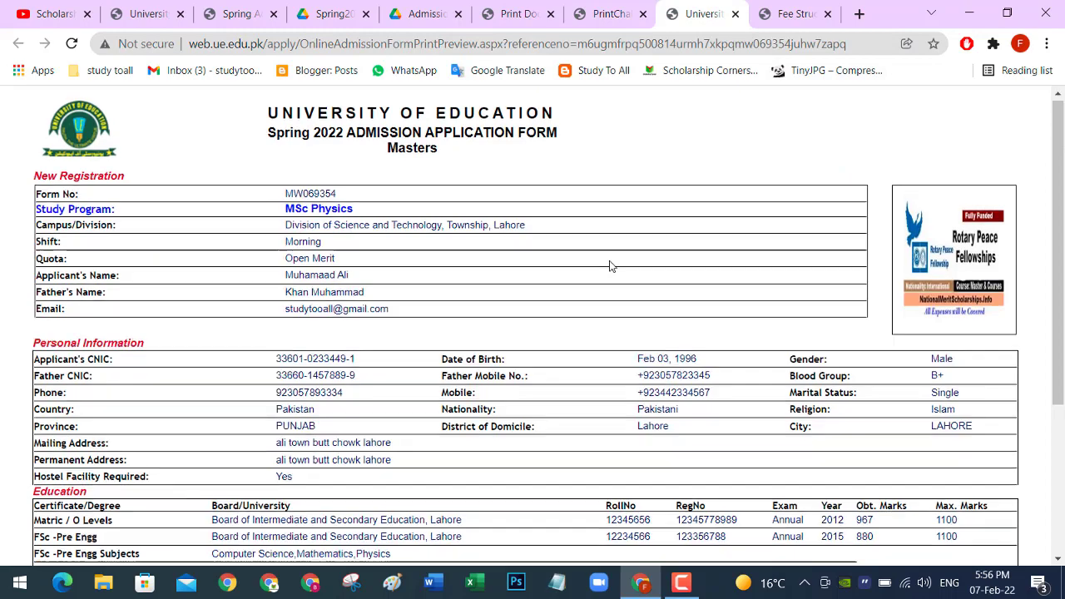
pyautogui.scroll(-2, 610, 266)
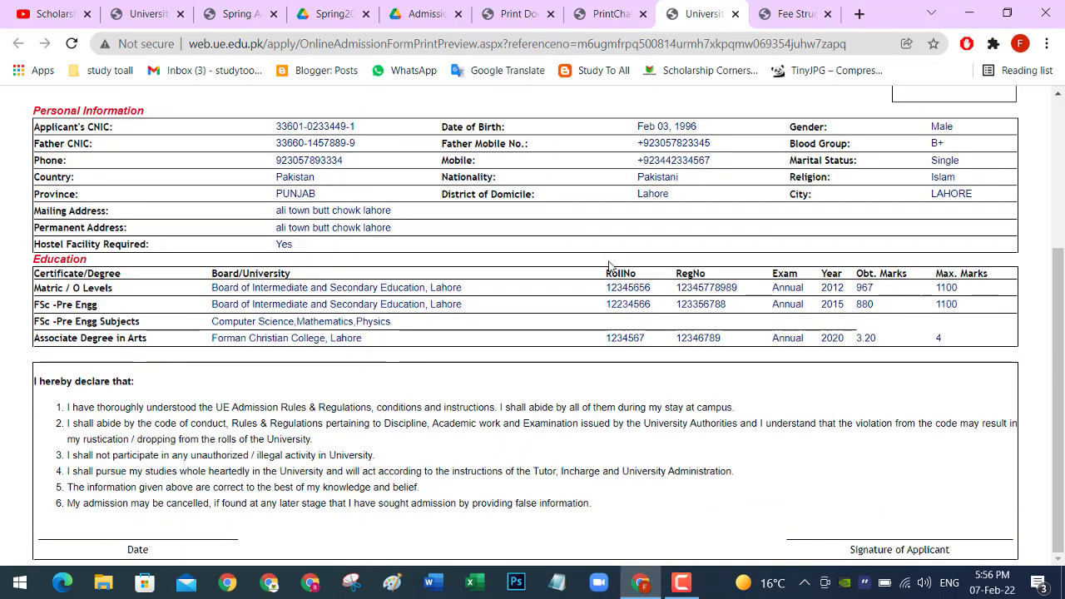
pyautogui.scroll(3, 608, 266)
pyautogui.scroll(-3, 609, 266)
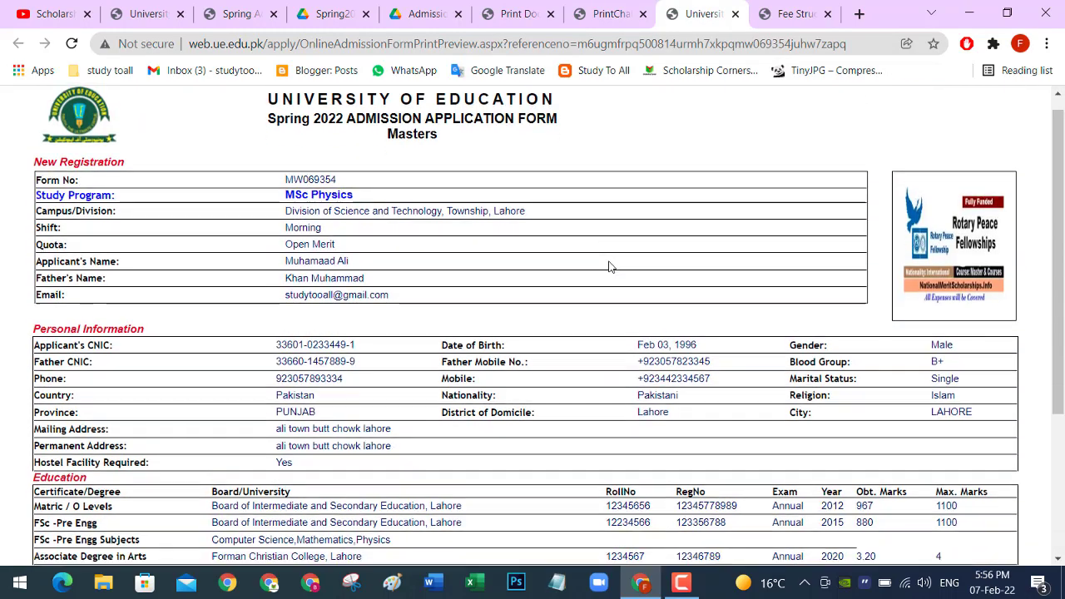
pyautogui.scroll(3, 608, 270)
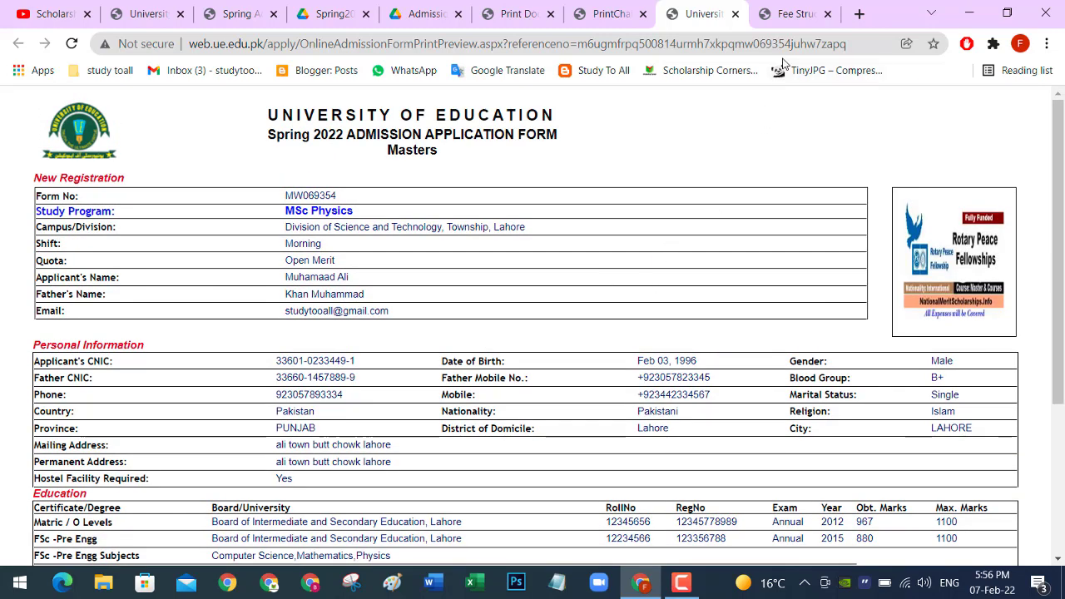
pyautogui.click(791, 15)
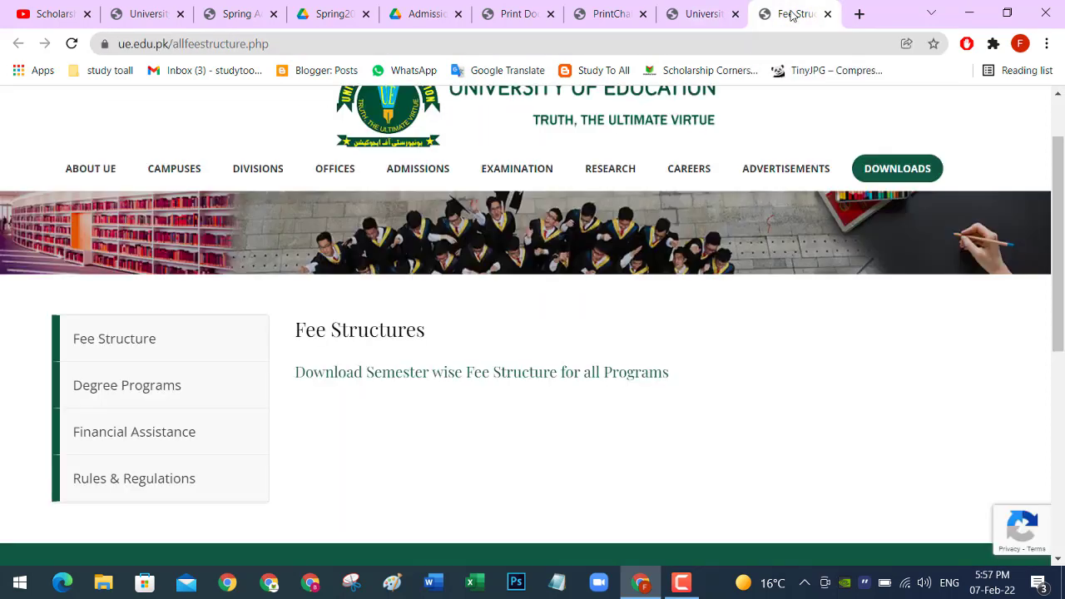